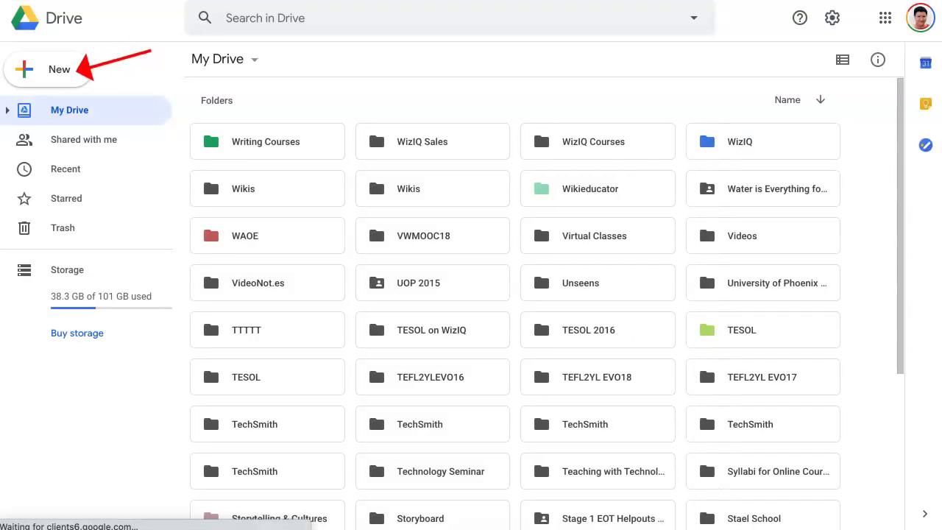
- Create a new blank Google Form from the Drive home page
click(47, 69)
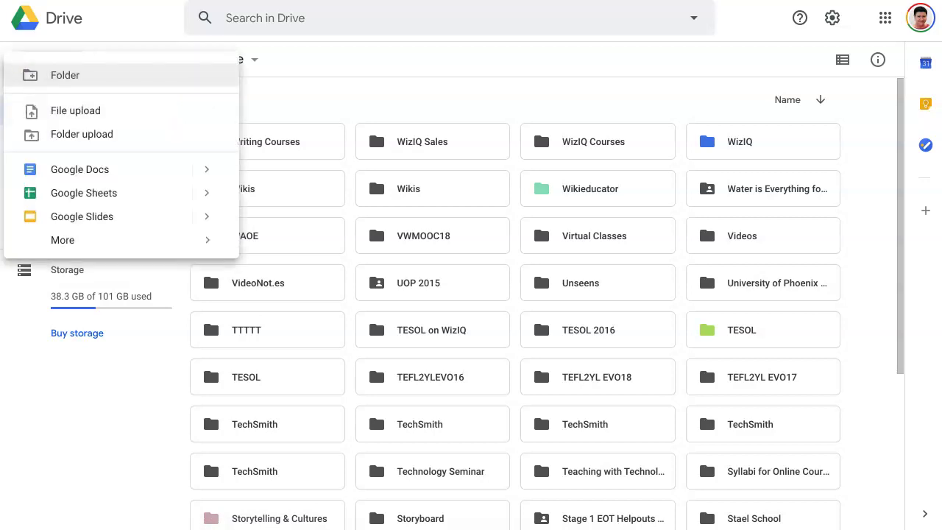
key(Down)
key(Down)
key(Down)
key(Down)
key(Down)
key(Down)
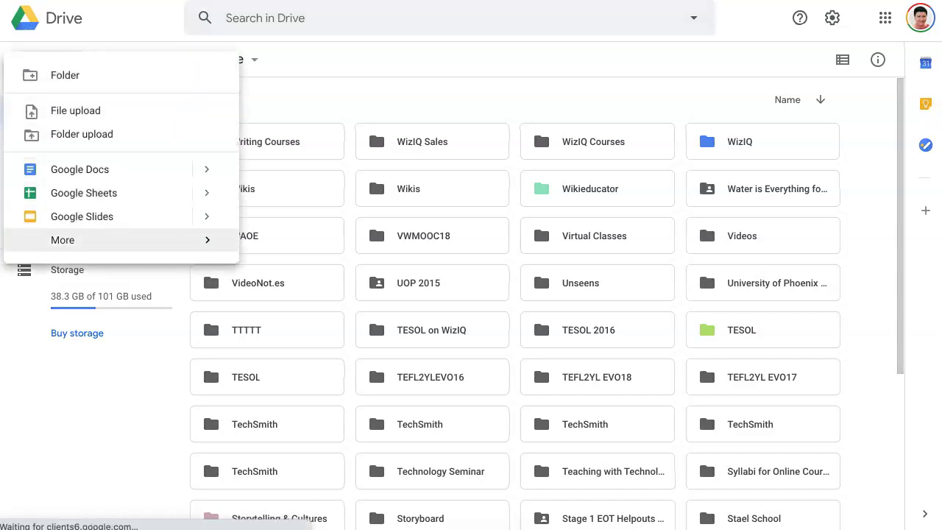
mouse_move(122, 240)
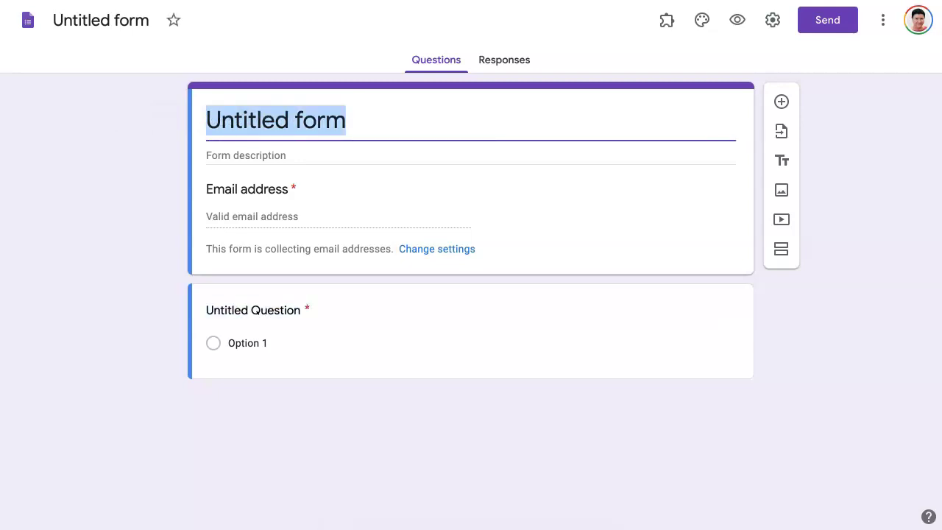
- Title the form "Mindfulness Awareness Practice" and leave its description empty
text(Mnd)
key(BackSpace)
key(BackSpace)
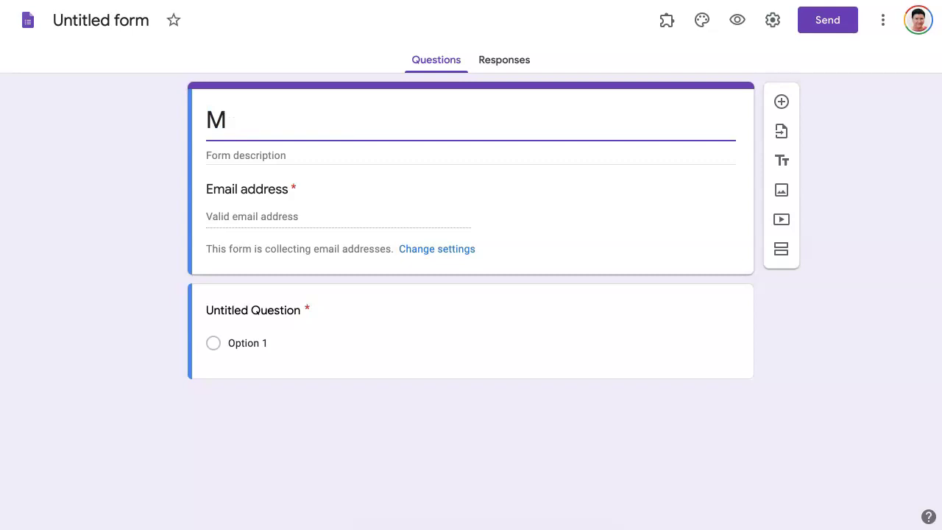
text(inf)
key(BackSpace)
text(f)
key(BackSpace)
text(dfulness )
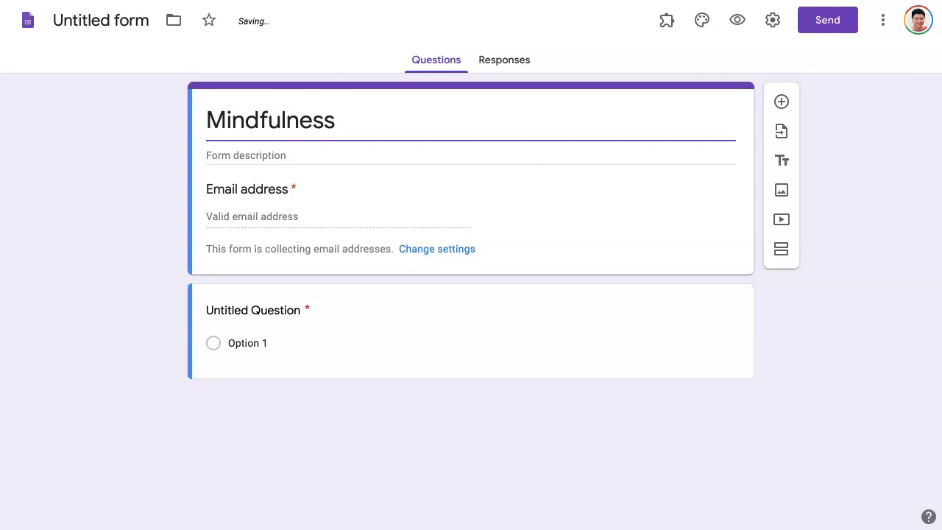
text(P)
key(BackSpace)
text(Awareness Practice)
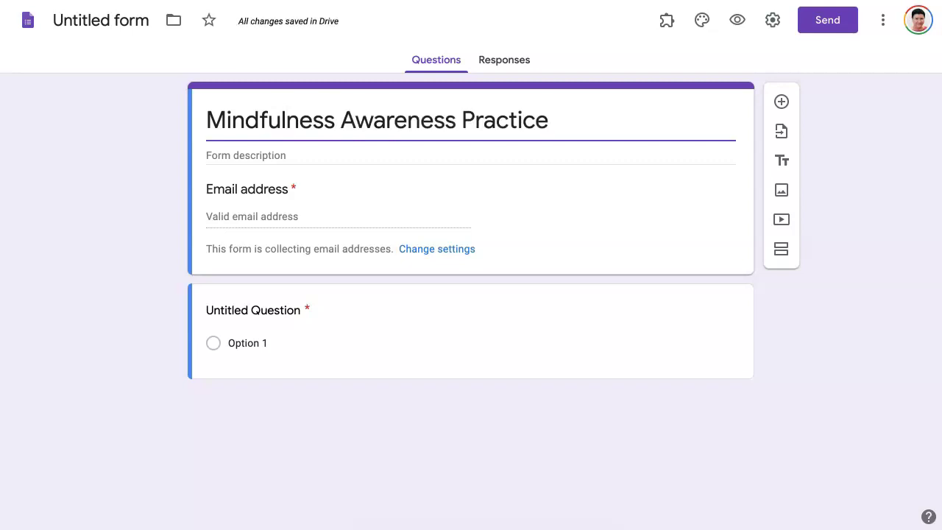
key(Tab)
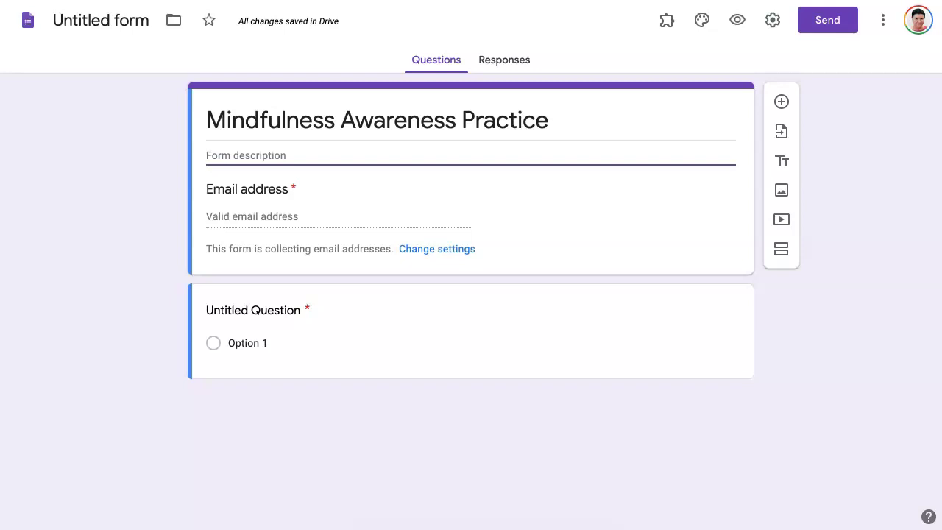
key(Tab)
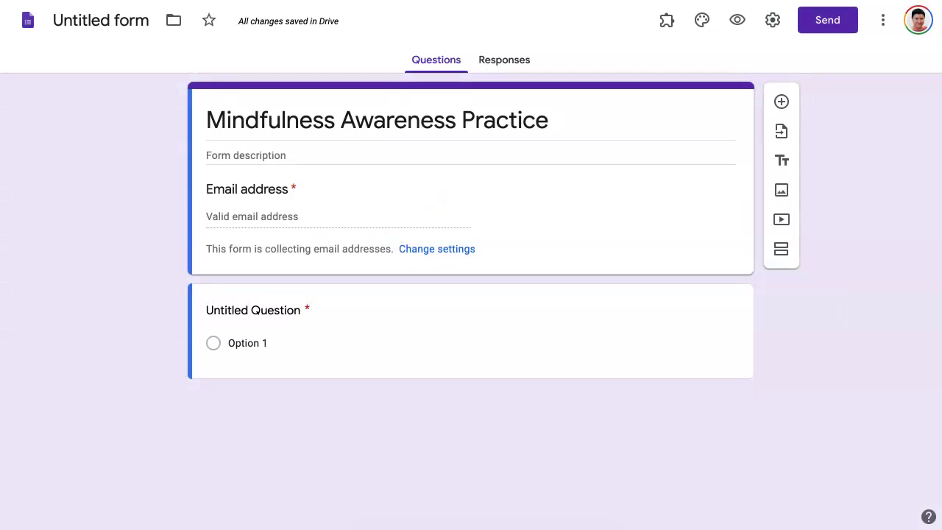
- Limit the form to 1 response, allow respondents to edit after submit, and save the settings
click(436, 248)
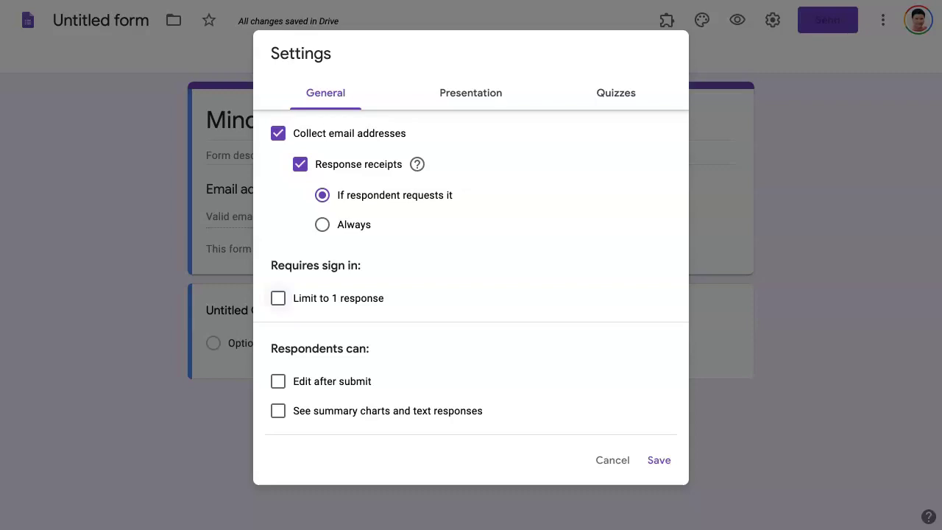
click(278, 298)
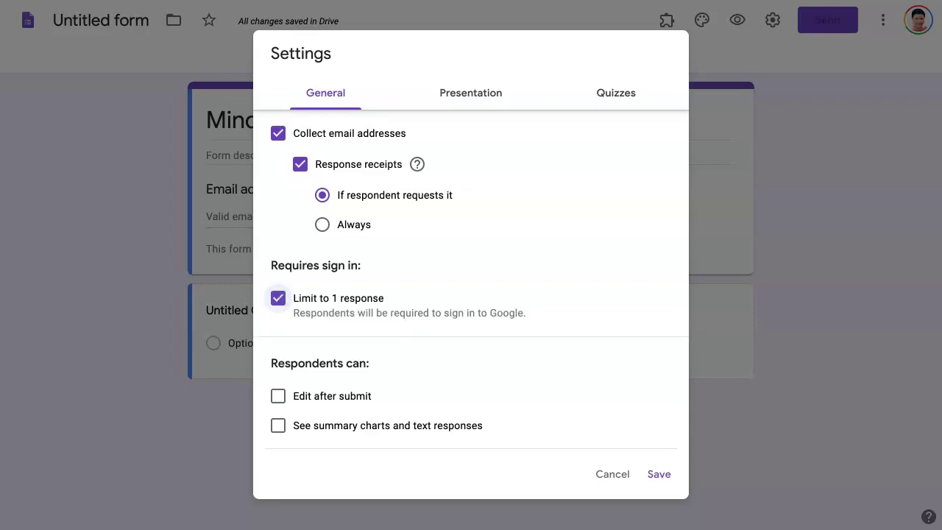
scroll(471, 263, down, 1)
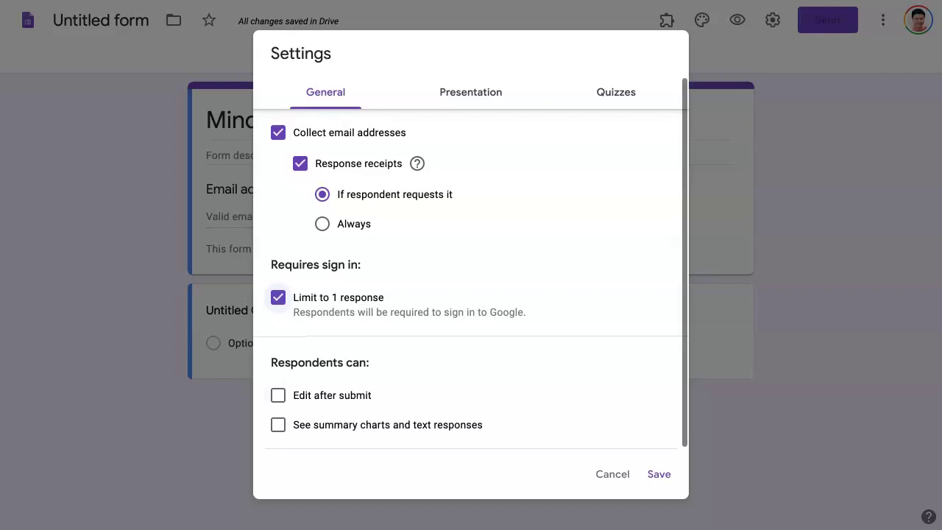
click(278, 395)
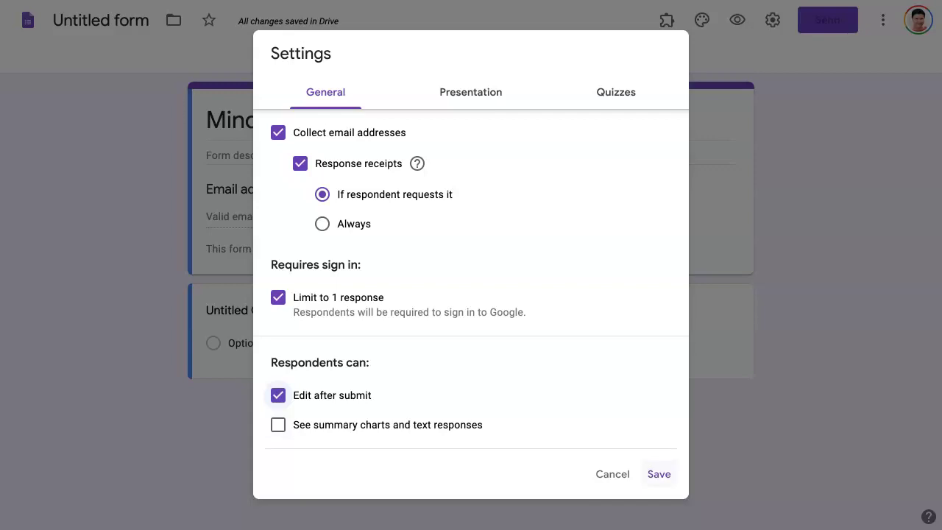
click(658, 474)
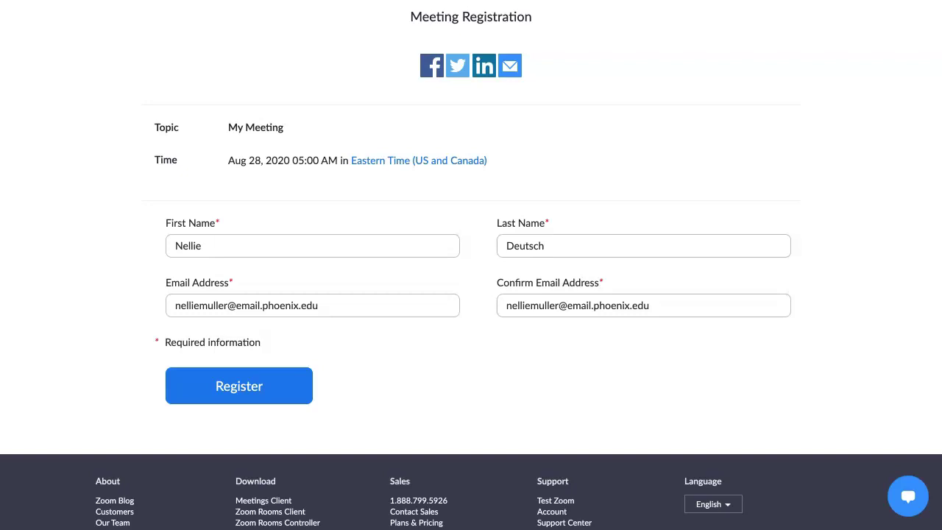
scroll(239, 246, down, 3)
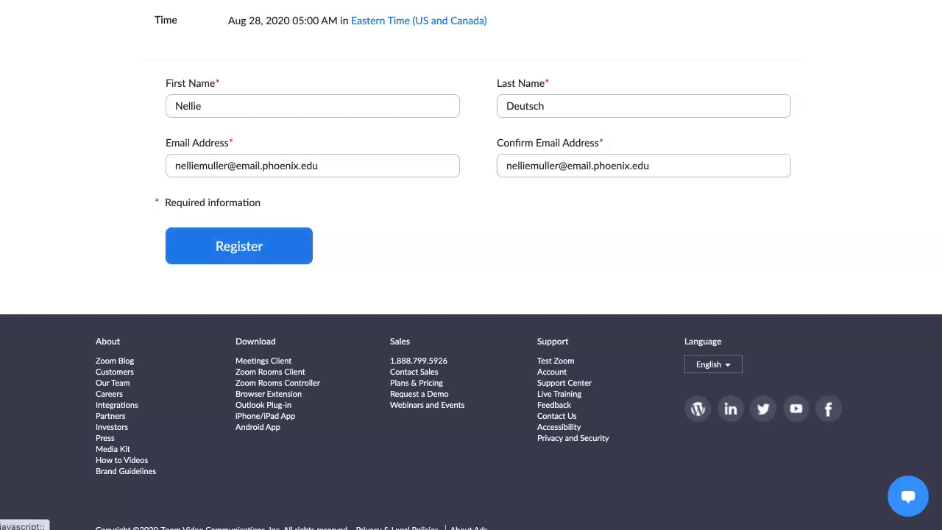
scroll(239, 246, up, 1)
scroll(240, 247, up, 3)
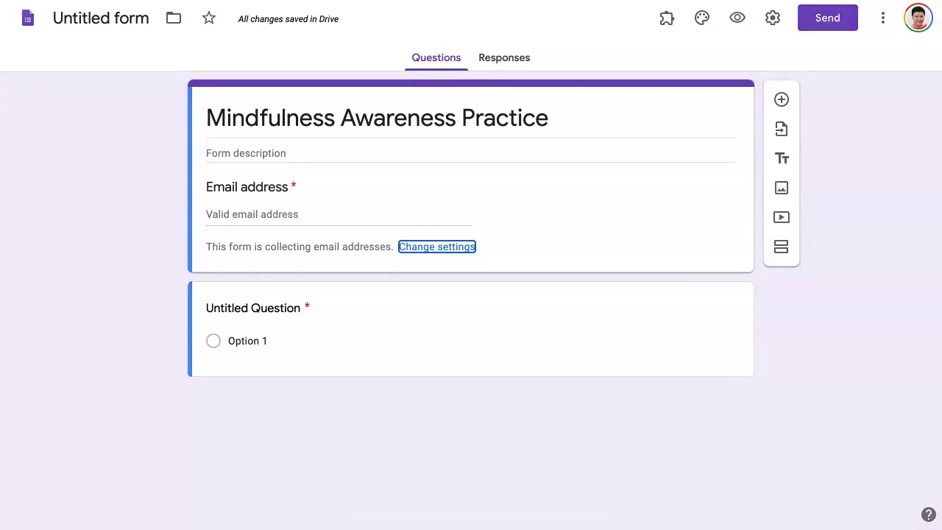
- Rename the untitled question "Full Name" as a short answer question without response validation
click(253, 310)
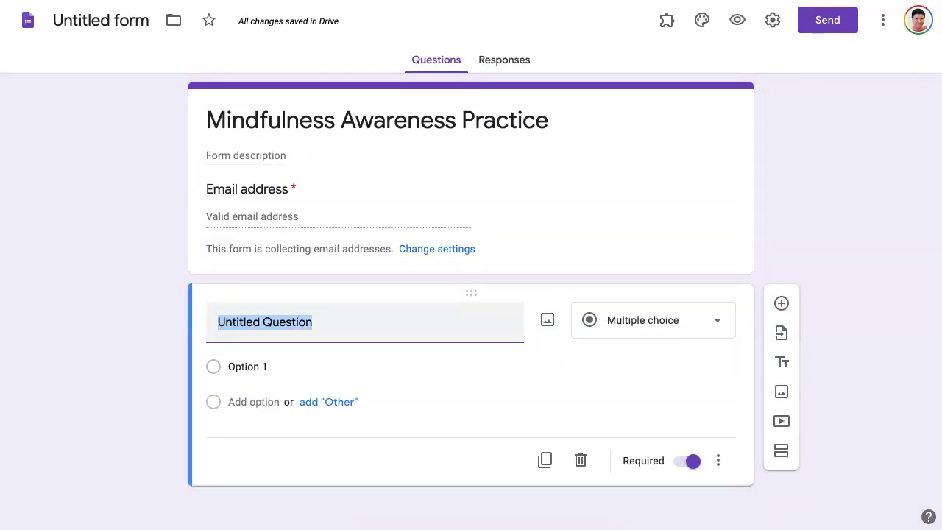
text(N)
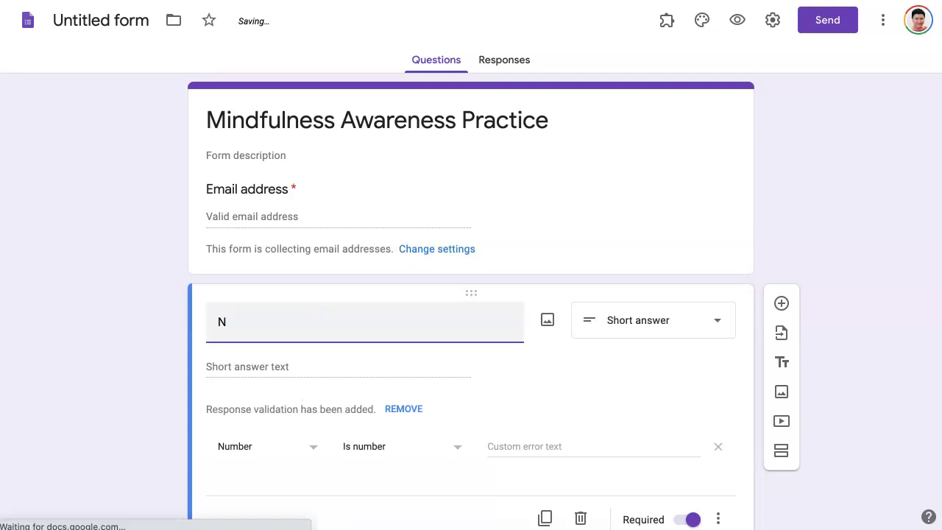
key(BackSpace)
text(Fu)
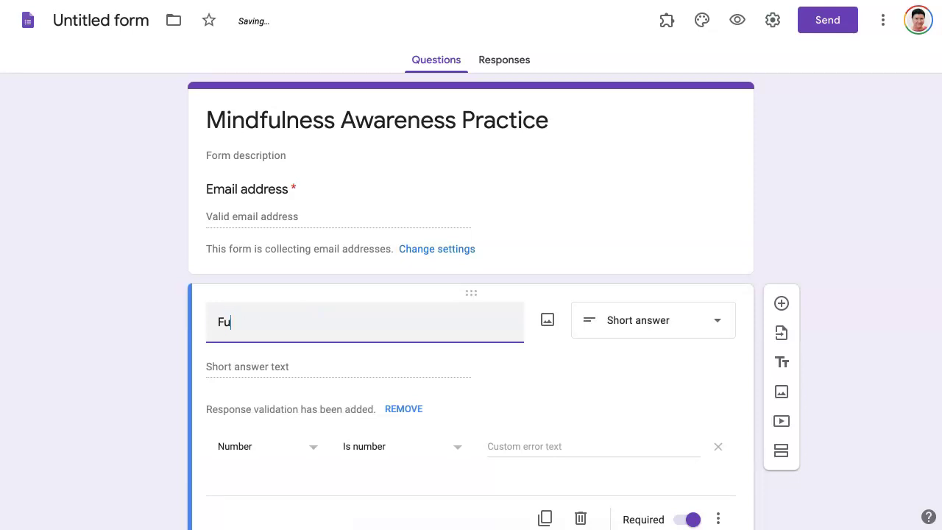
text(ll Name)
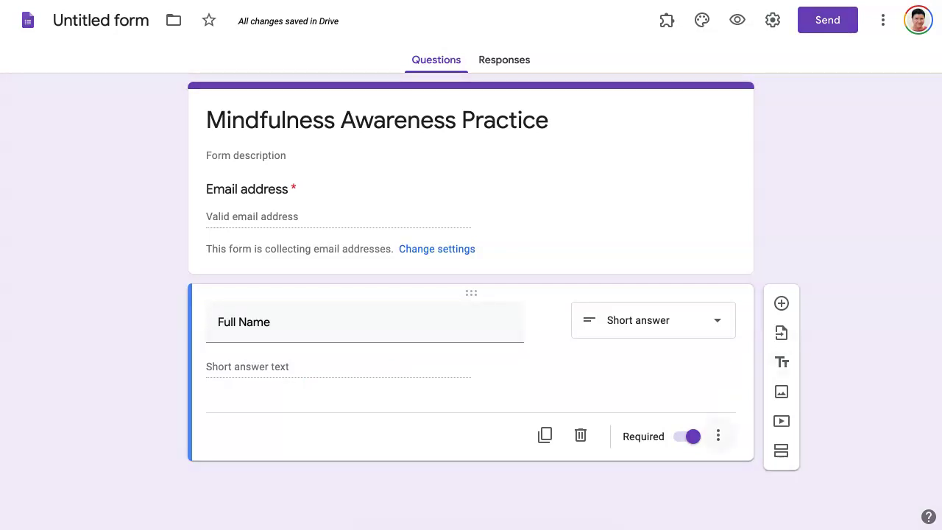
- Add the description "First and last name" to the Full Name question
click(718, 436)
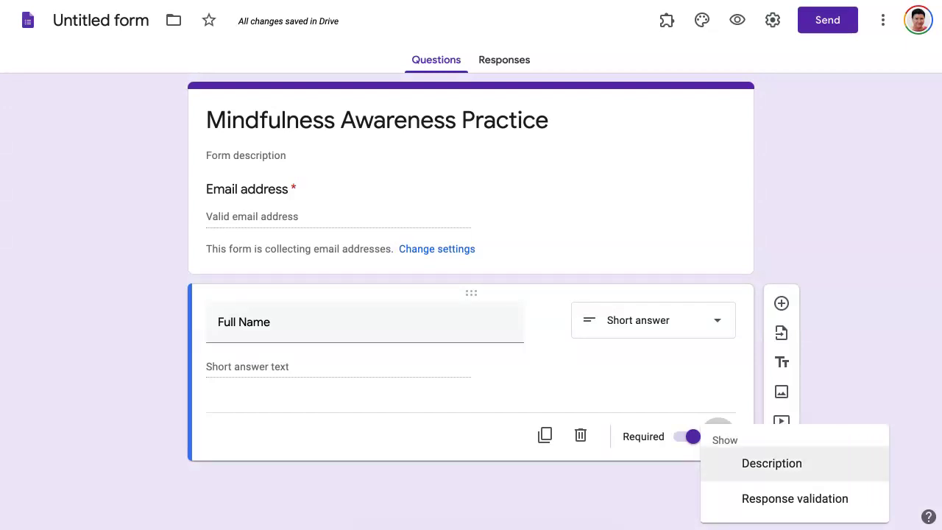
click(771, 463)
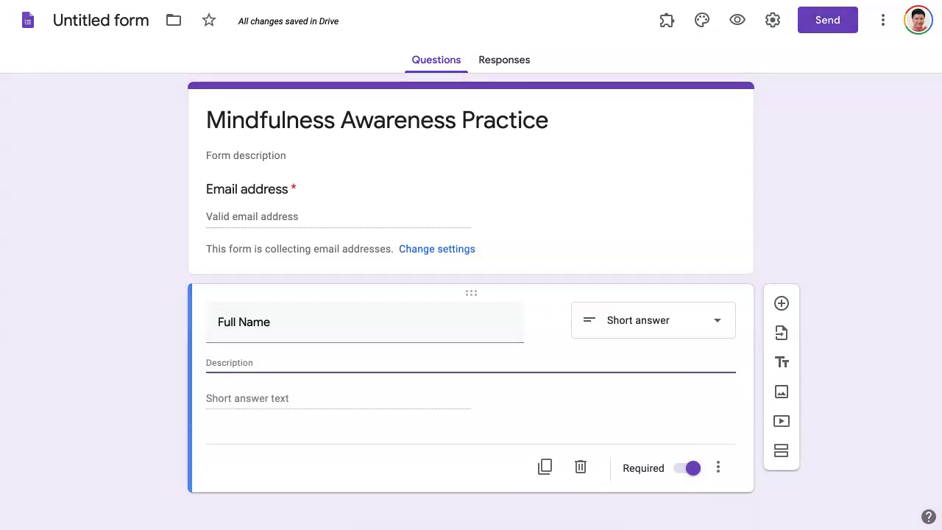
text(First and last name)
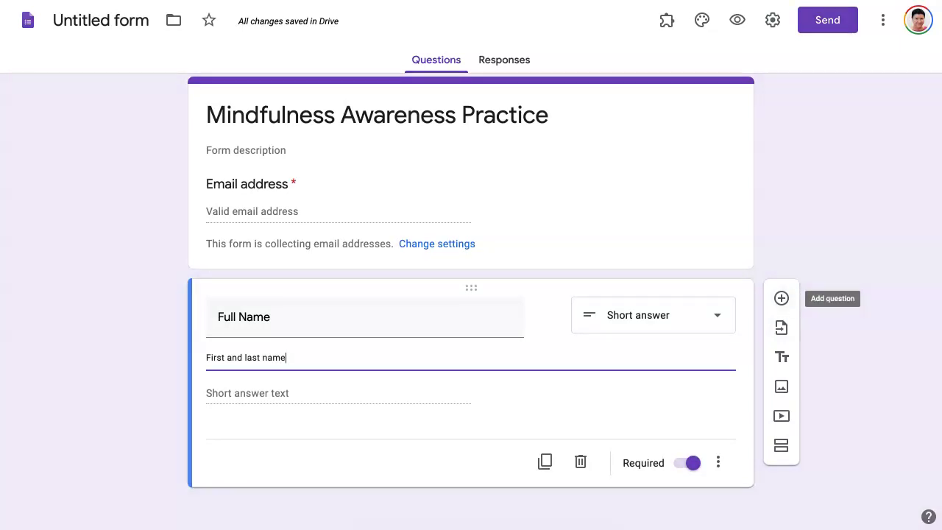
- Add a short answer question titled "email" with the description "Write a valid email" and email address validation
click(782, 298)
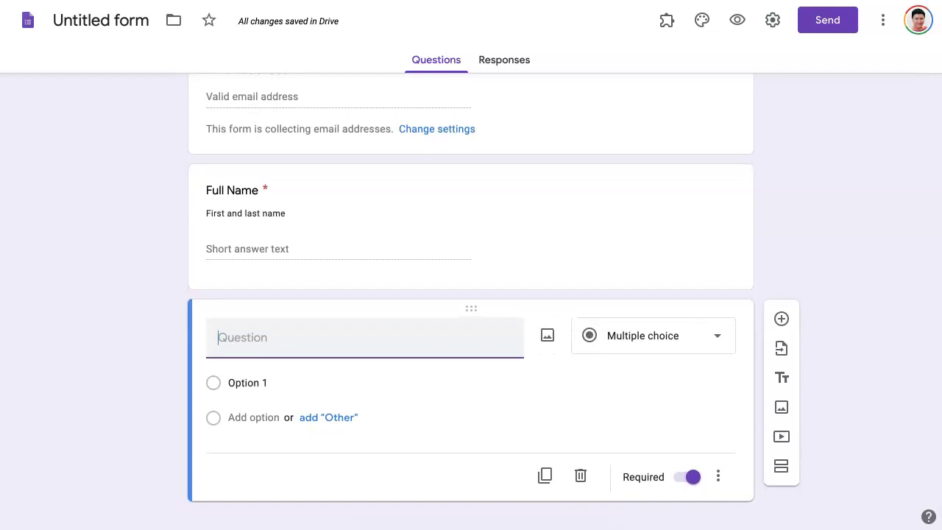
text(e a valid email)
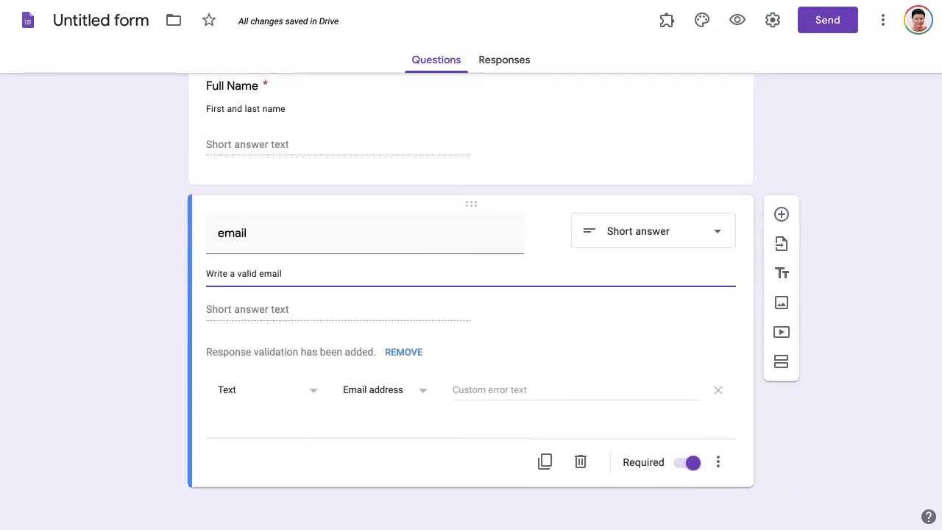
- Examine the email question's validation choices, its description and validation display options, and the available question types
click(268, 389)
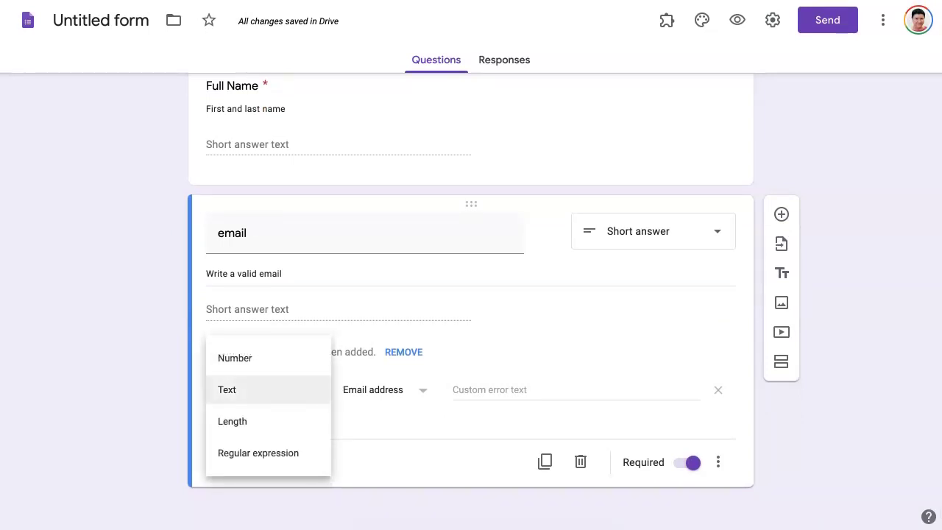
click(718, 462)
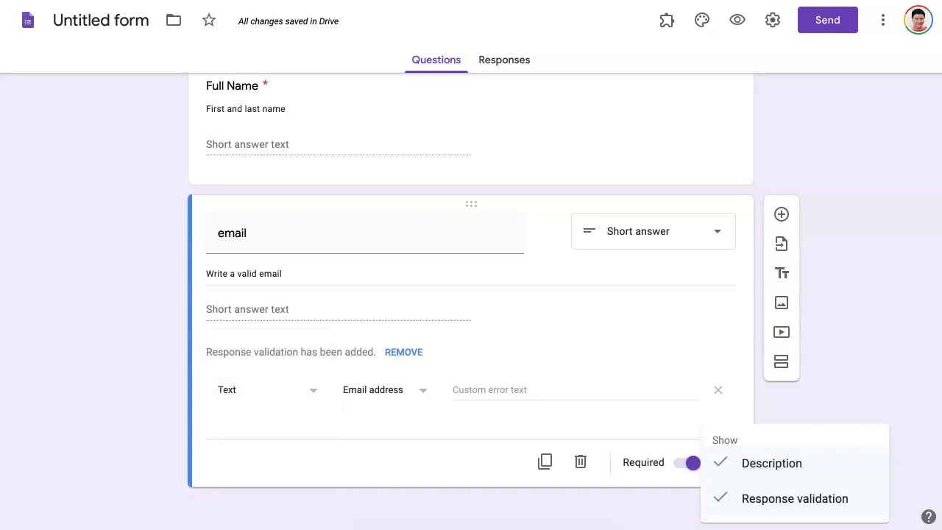
key(Escape)
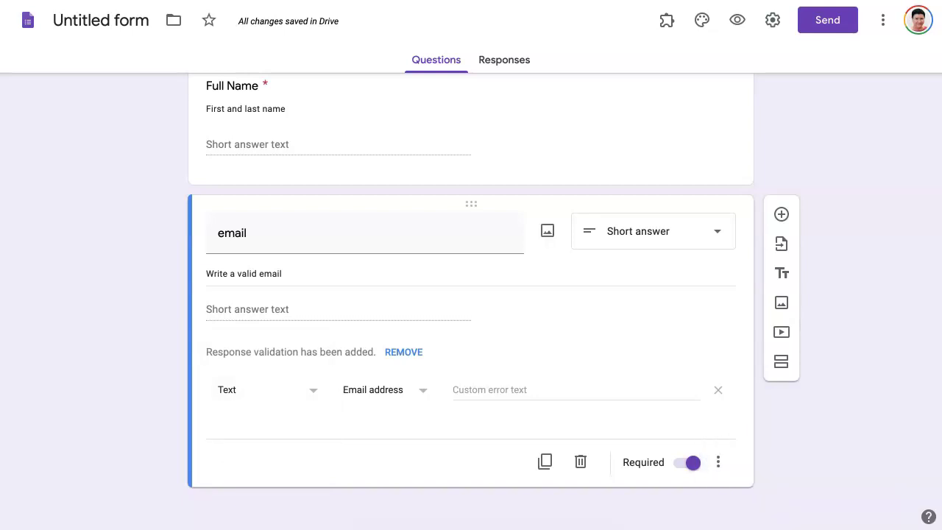
click(653, 231)
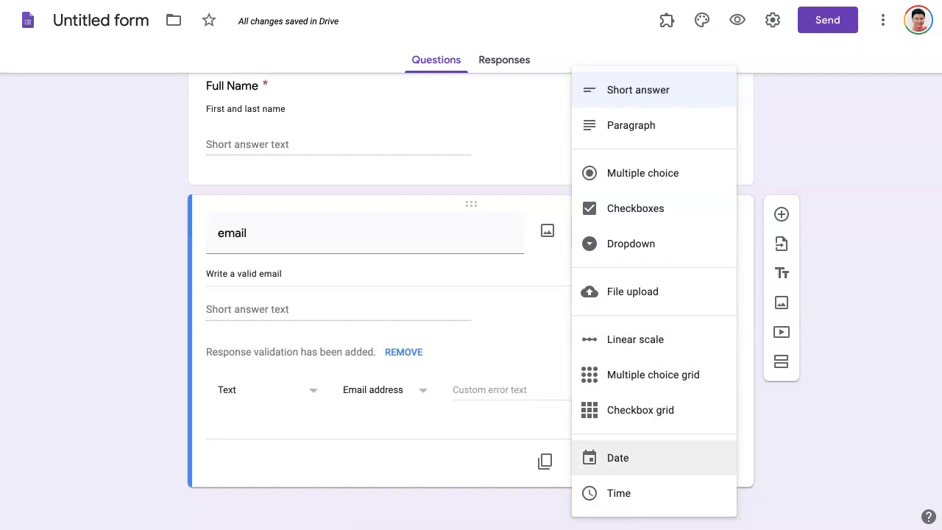
scroll(642, 173, up, 2)
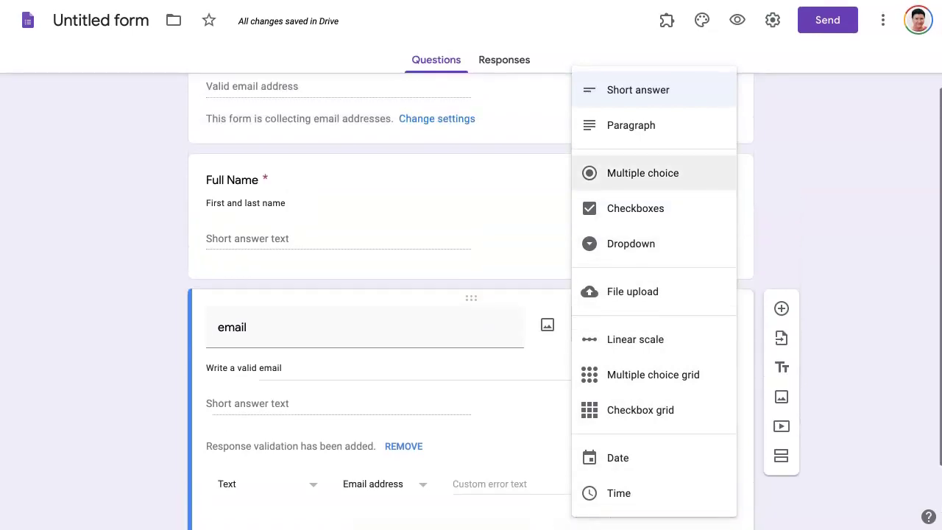
scroll(654, 292, down, 1)
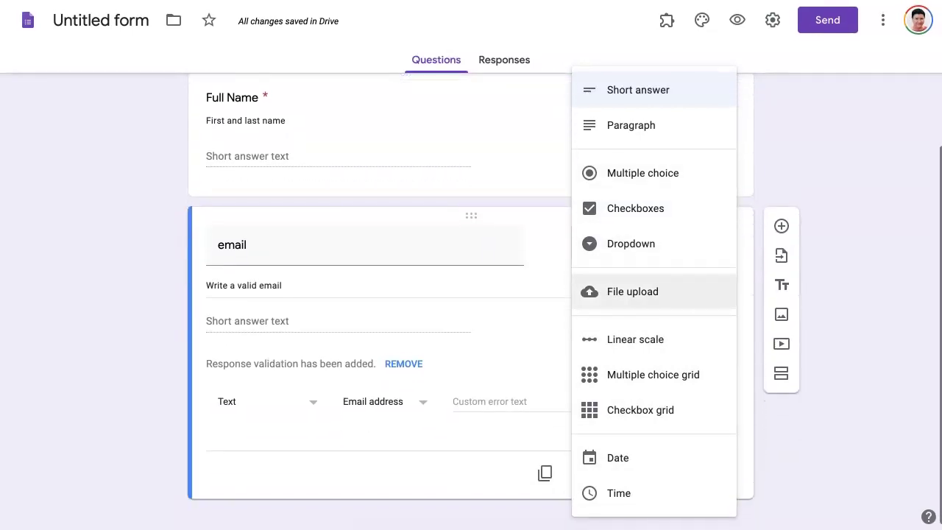
key(Escape)
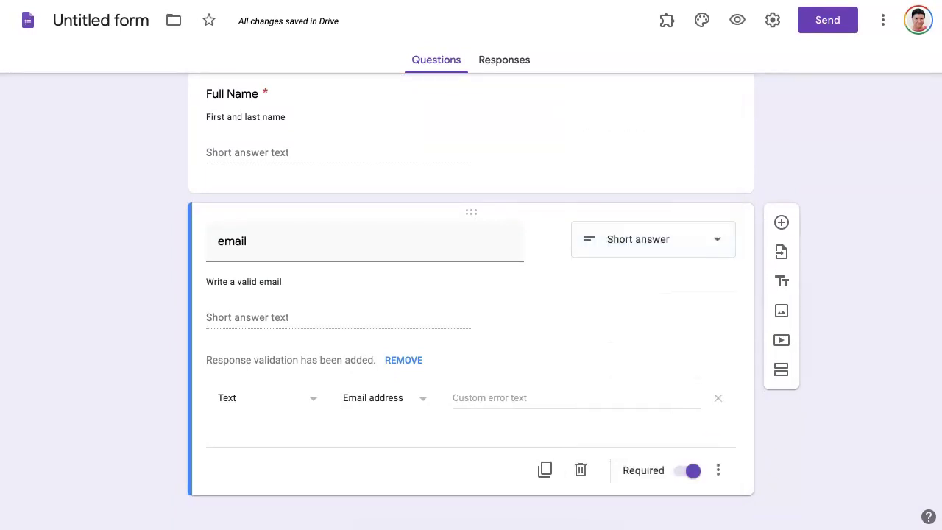
click(268, 397)
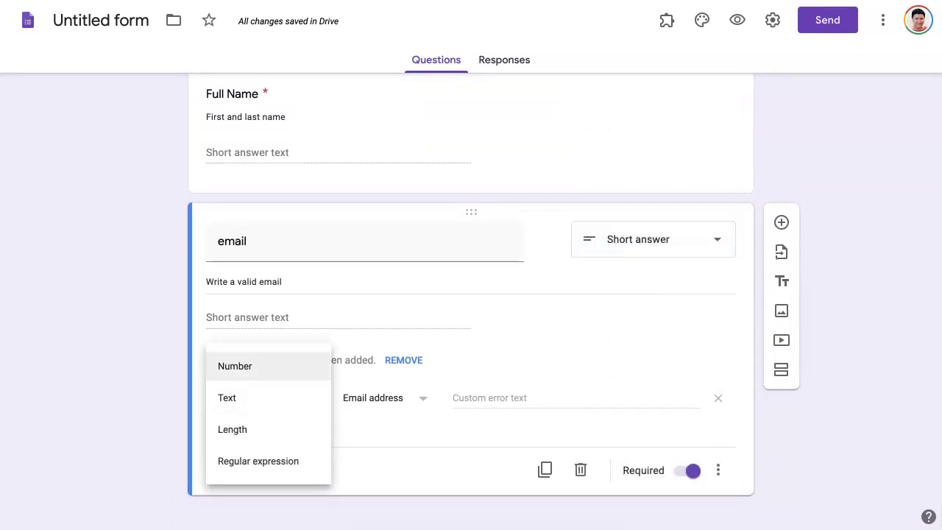
key(Down)
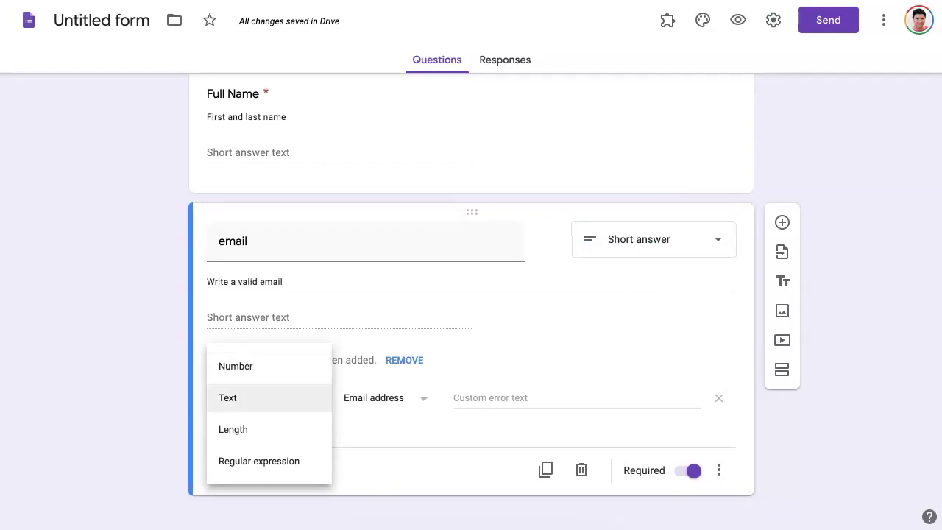
click(385, 398)
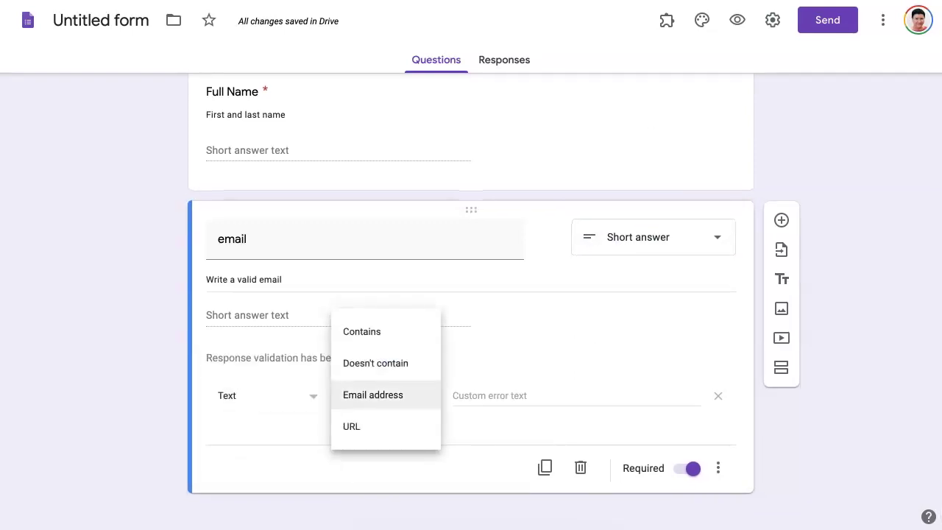
key(Return)
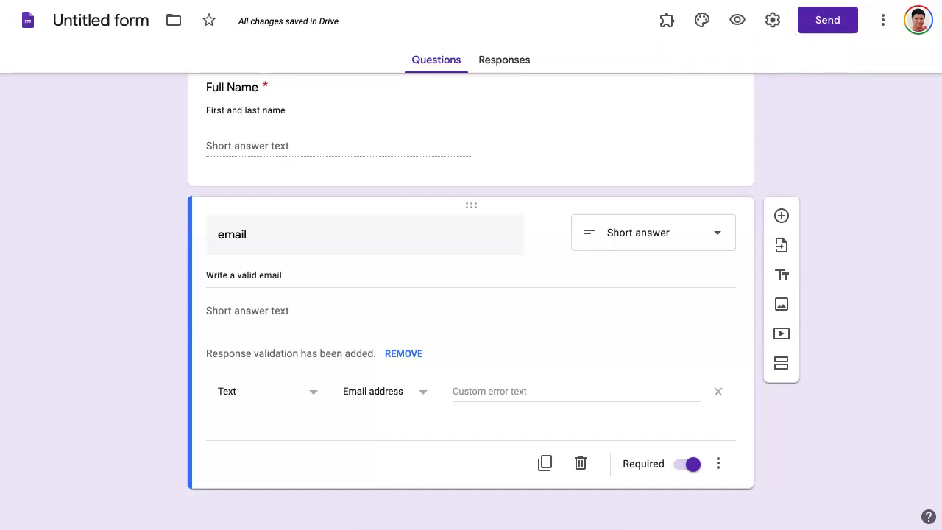
- Examine the form's additional actions and its general settings for email collection, sign-in and respondent permissions, leaving them as they are
click(883, 20)
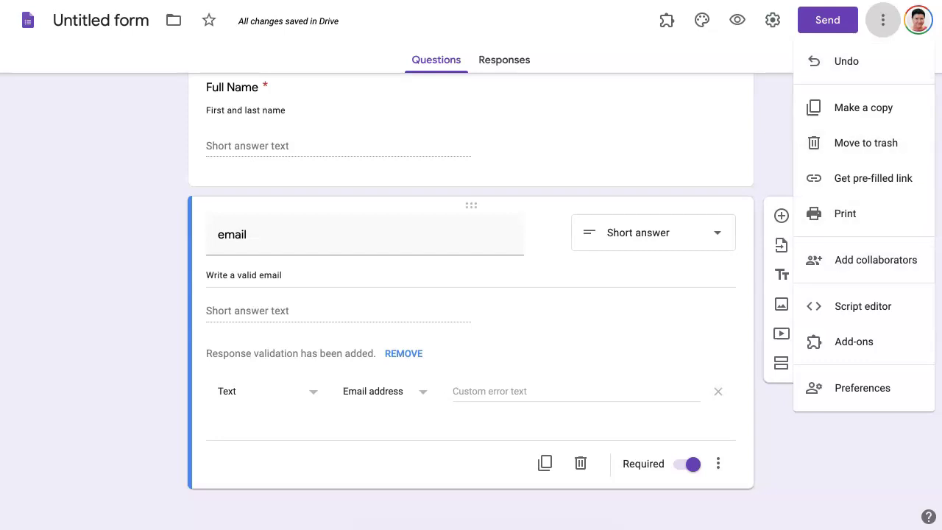
click(772, 20)
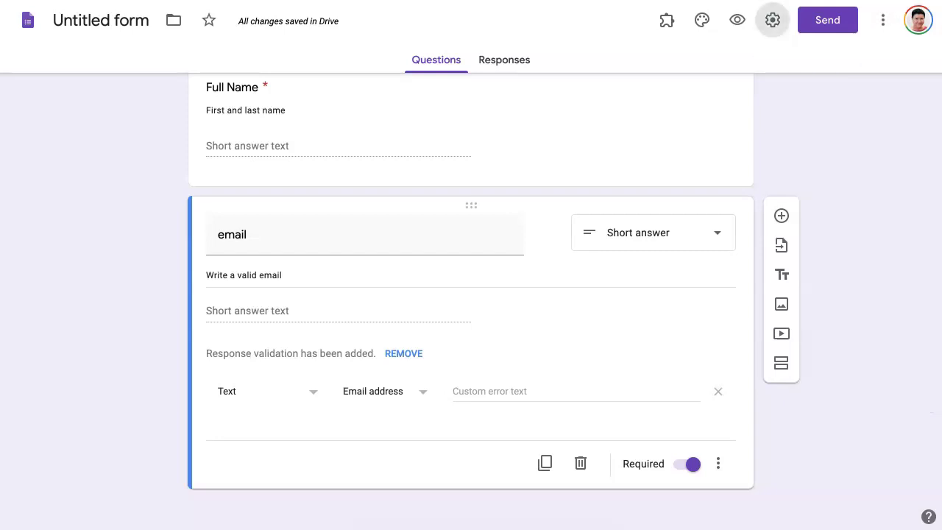
click(772, 20)
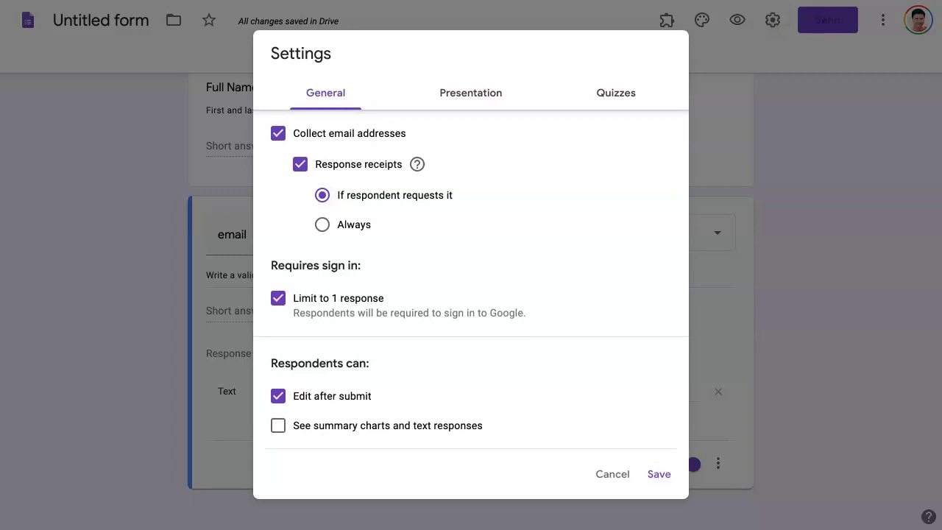
click(613, 474)
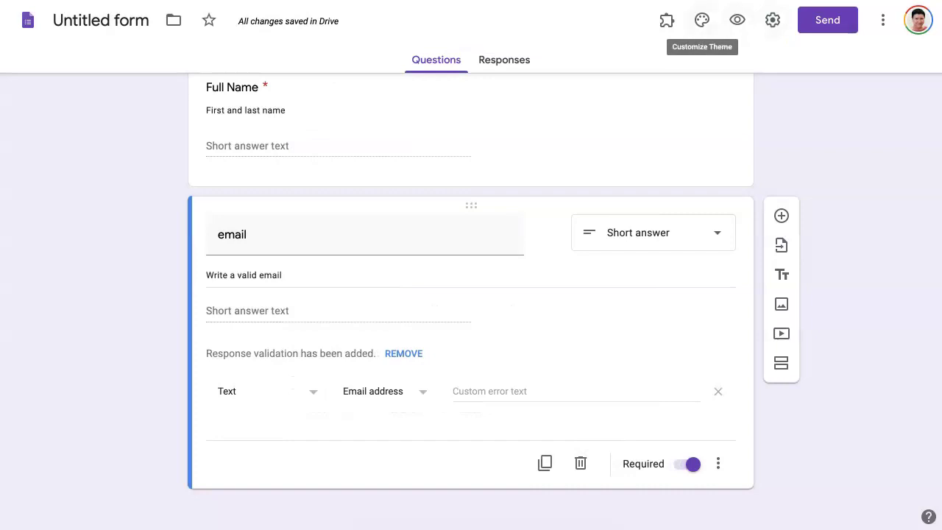
- Try a gray background and several theme colors for the form, including cyan, teal, red, red orange and gray
click(701, 20)
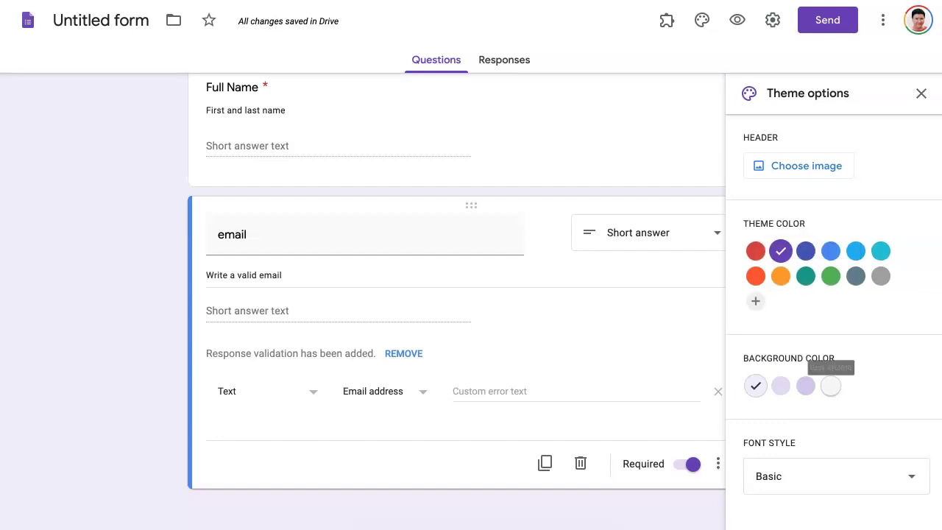
click(831, 386)
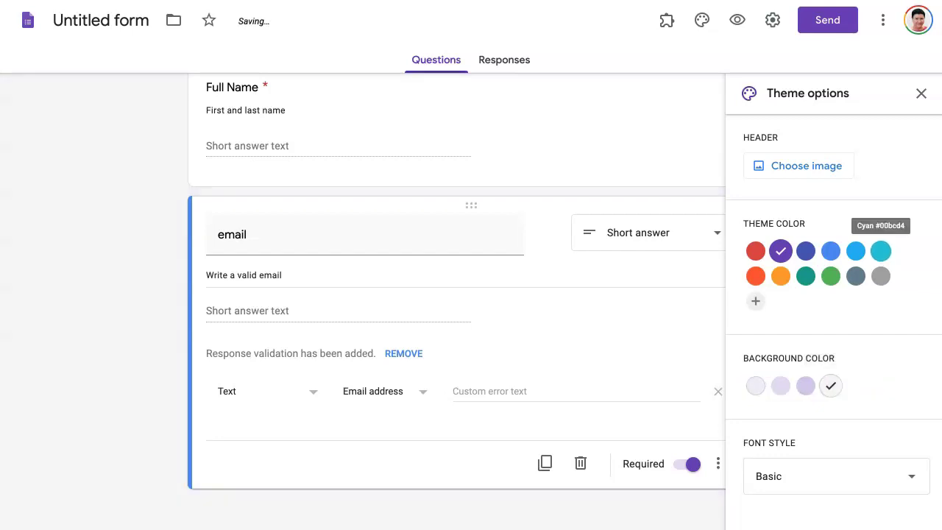
click(881, 251)
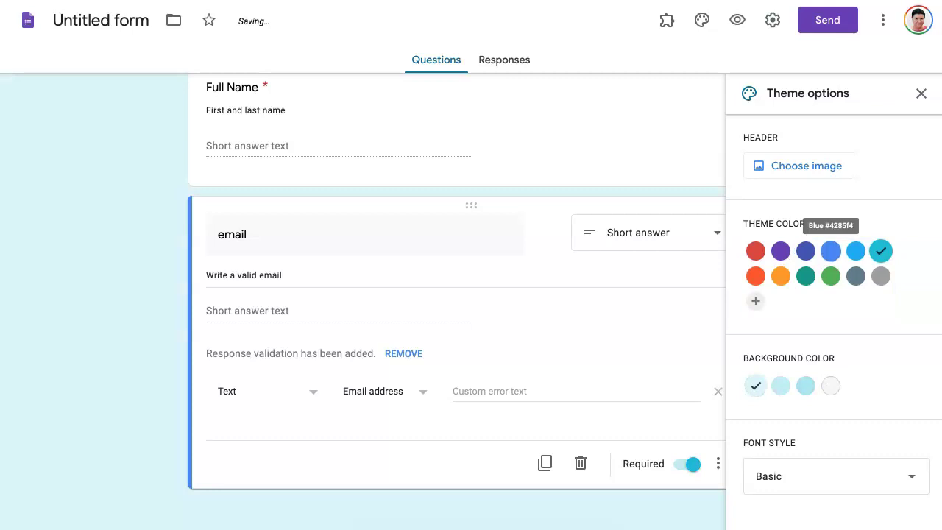
click(805, 276)
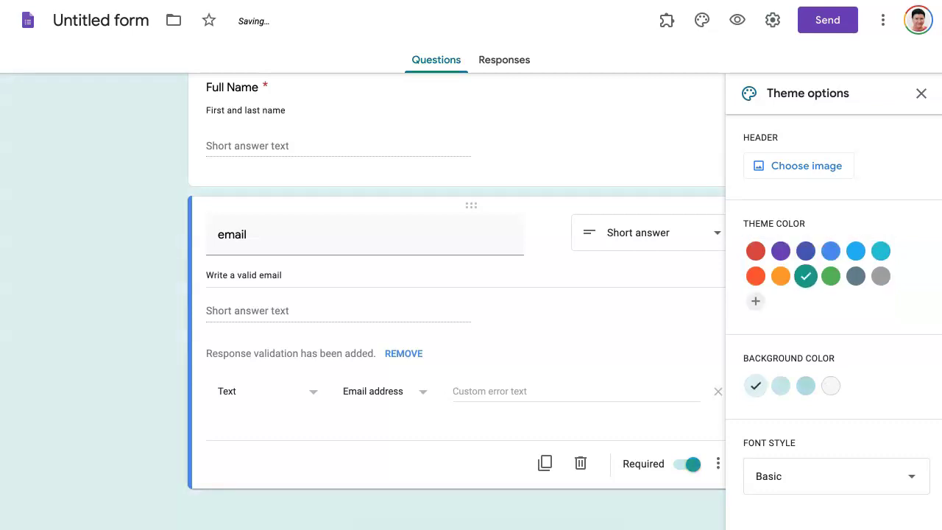
click(756, 251)
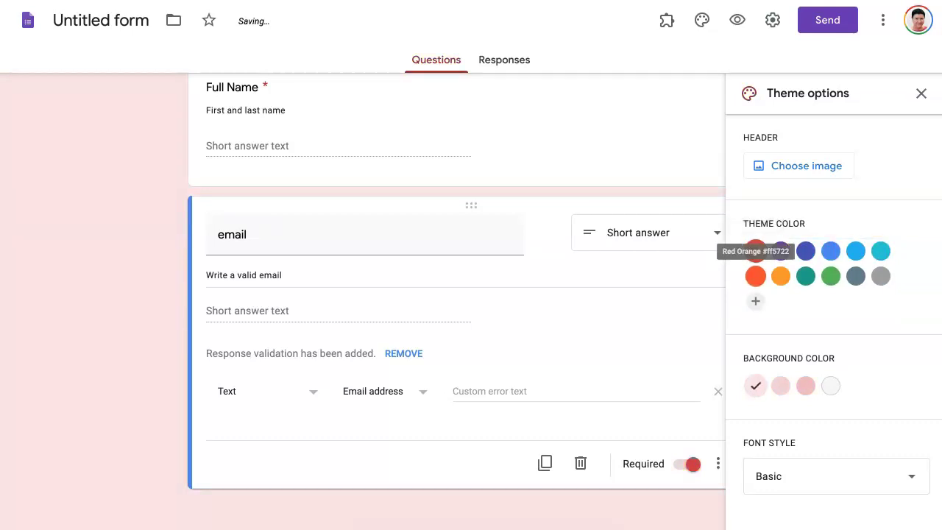
click(755, 277)
click(805, 276)
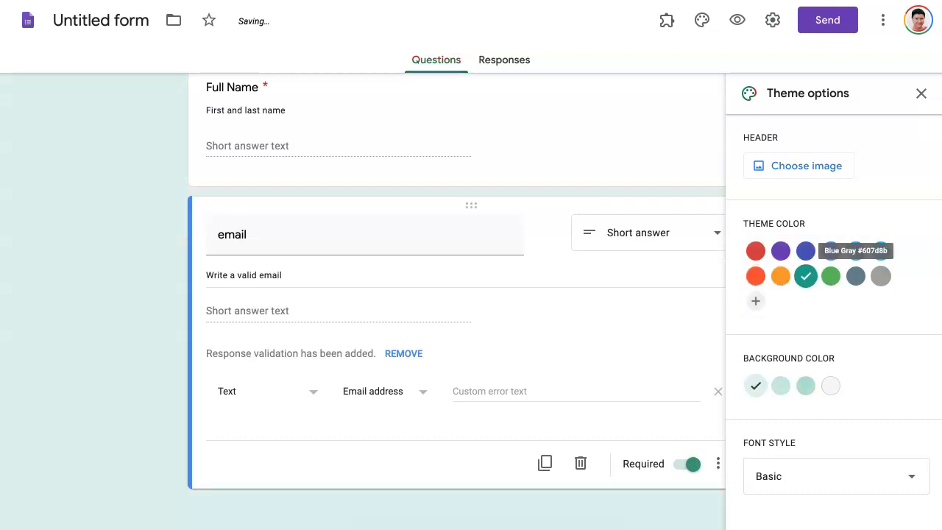
click(880, 276)
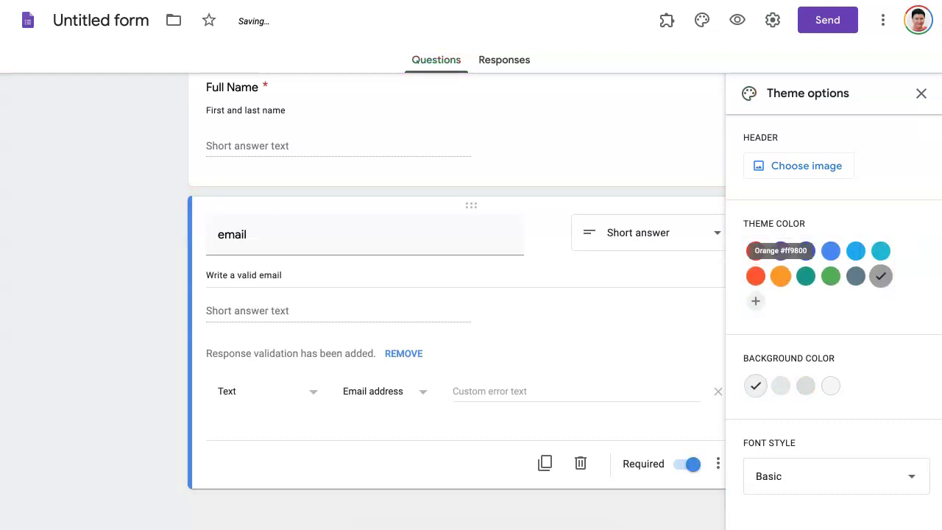
- Add white as a custom theme color using the hex code #ffffff
click(755, 300)
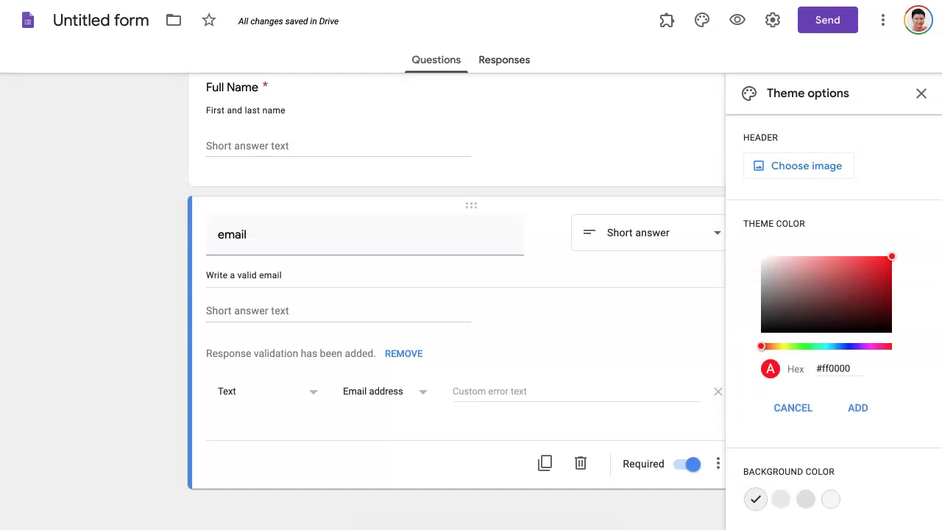
drag(851, 368, 829, 368)
text(ff)
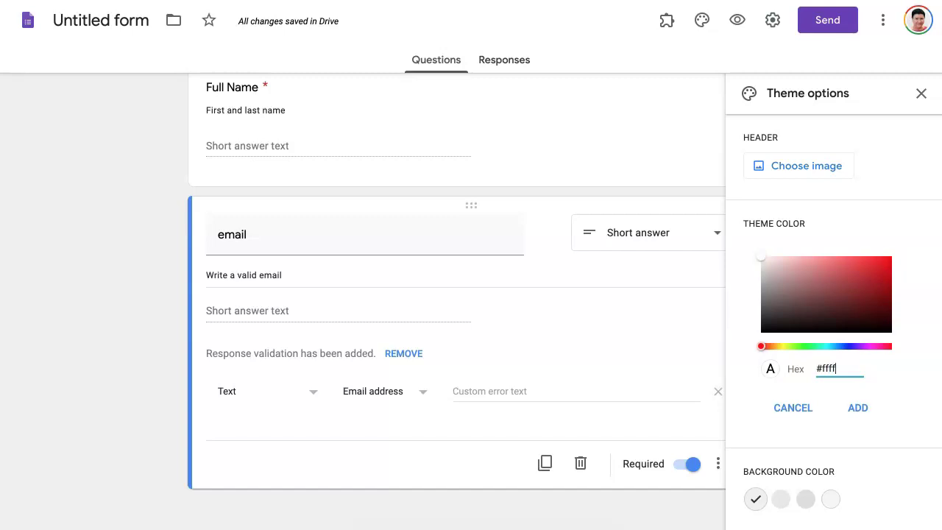
text(ff)
key(Return)
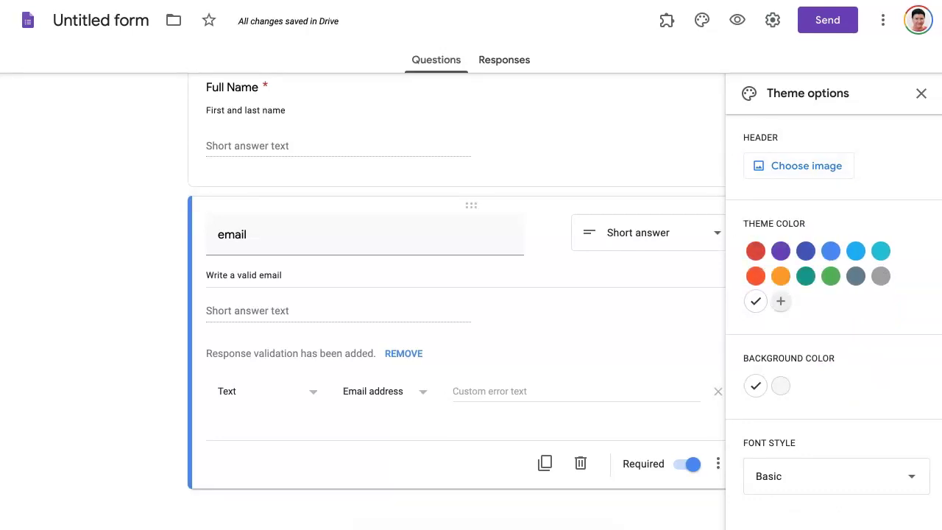
click(781, 301)
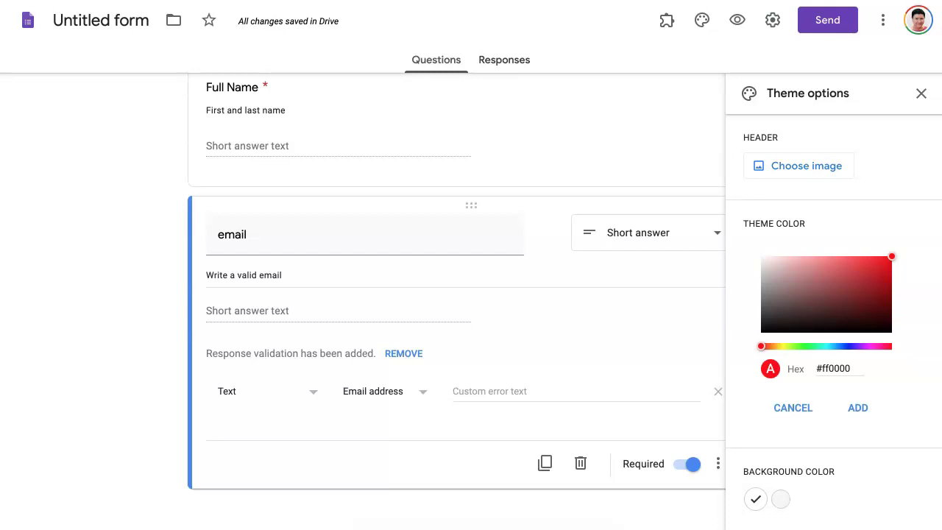
click(232, 87)
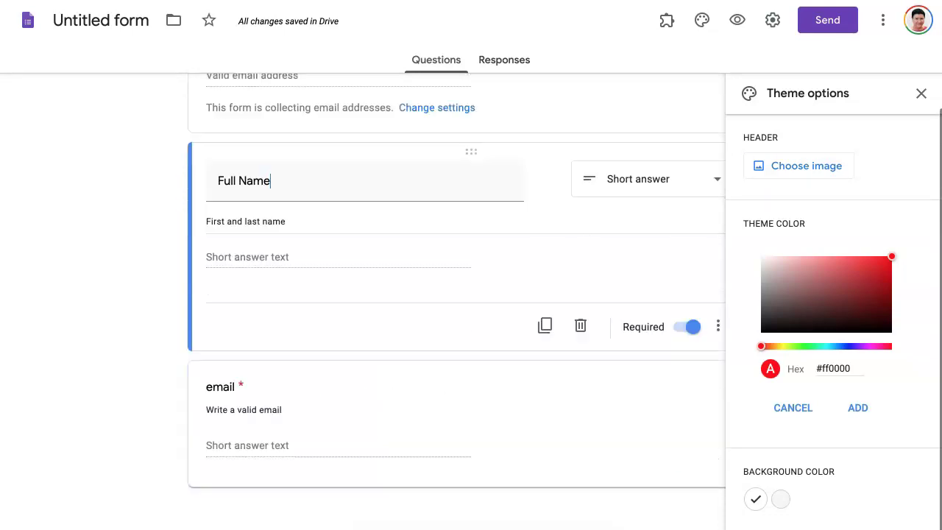
click(921, 93)
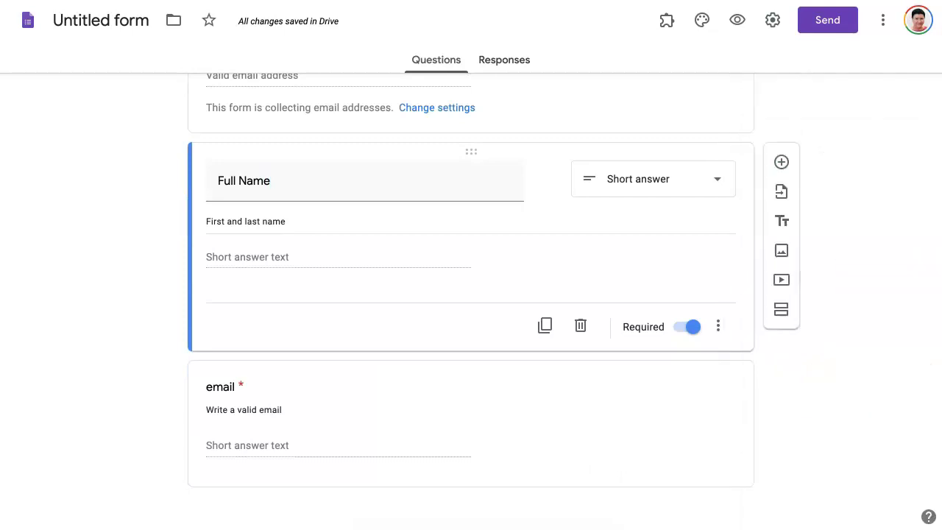
- Browse the header image sources in the theme options and upload the green "MINDFUL" banner as the form's header
scroll(471, 221, up, 2)
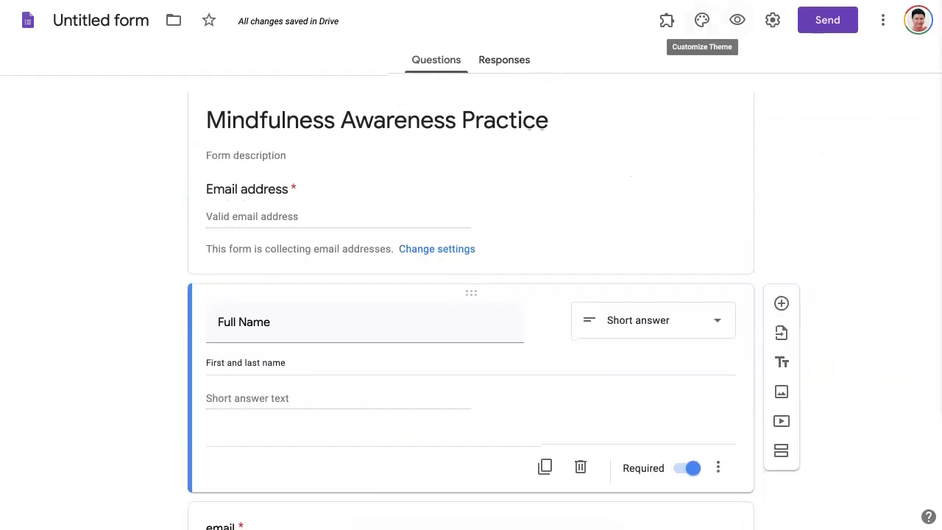
click(702, 19)
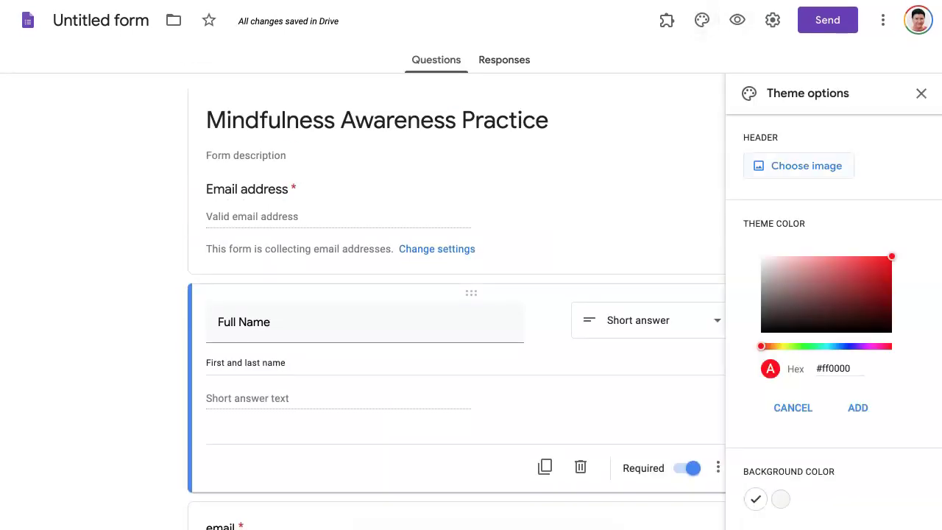
click(799, 165)
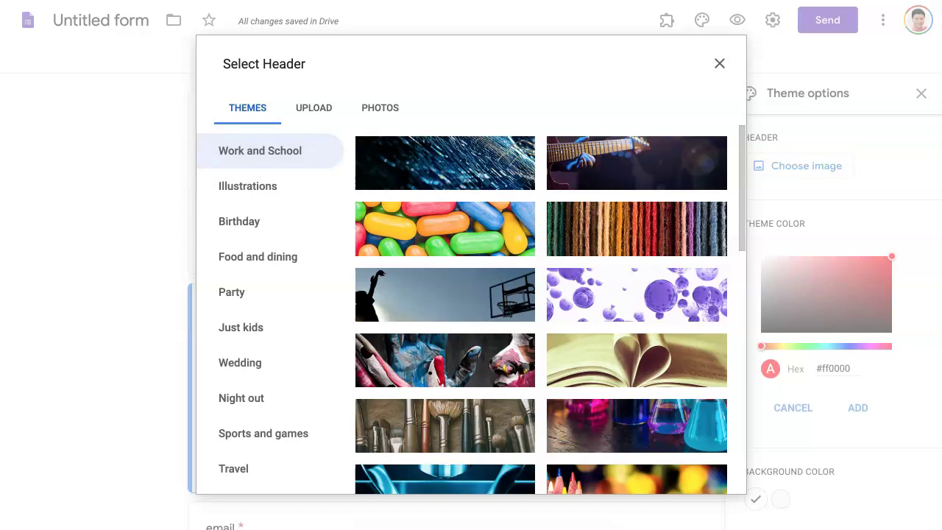
click(380, 108)
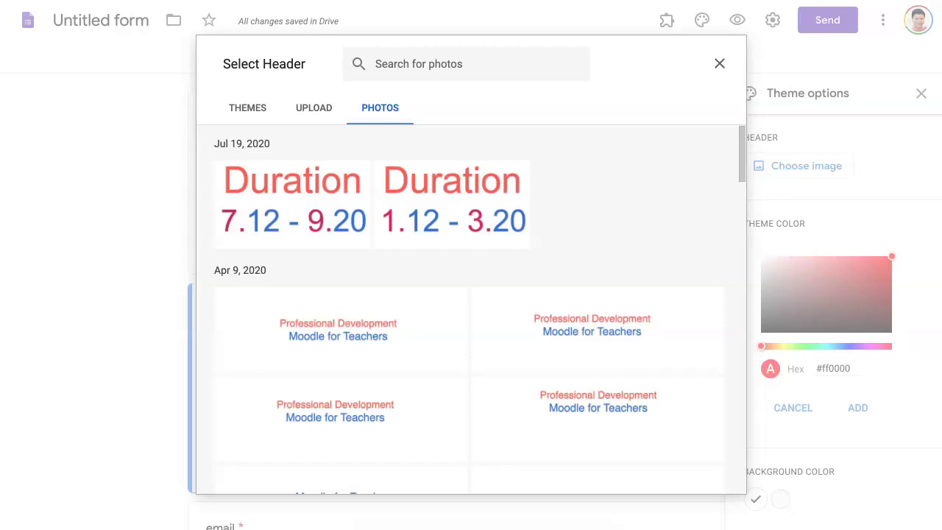
click(313, 108)
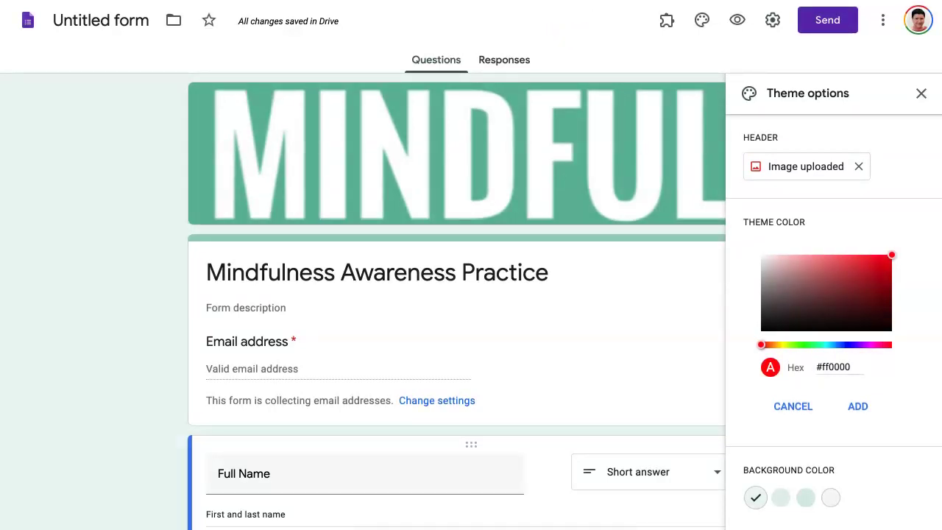
- Close the theme options and, in the form's responses, switch accepting responses off and back on
click(504, 60)
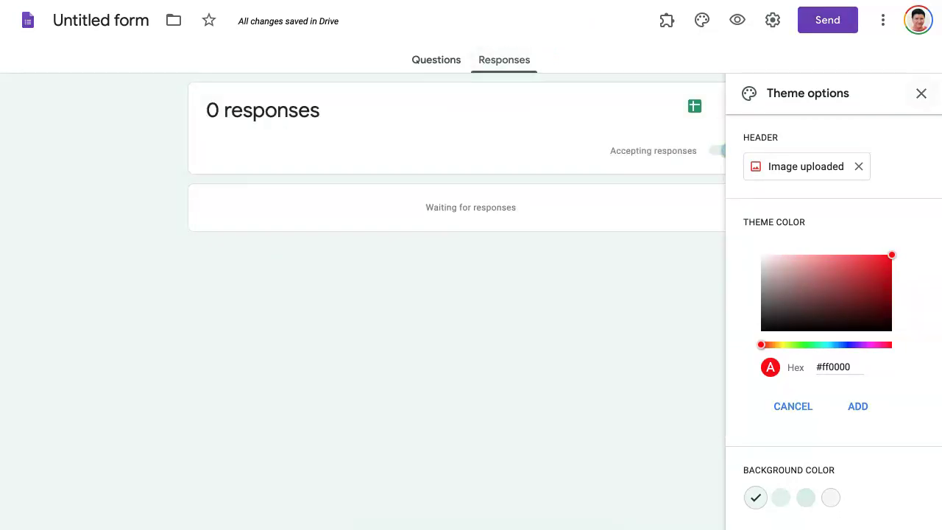
click(921, 93)
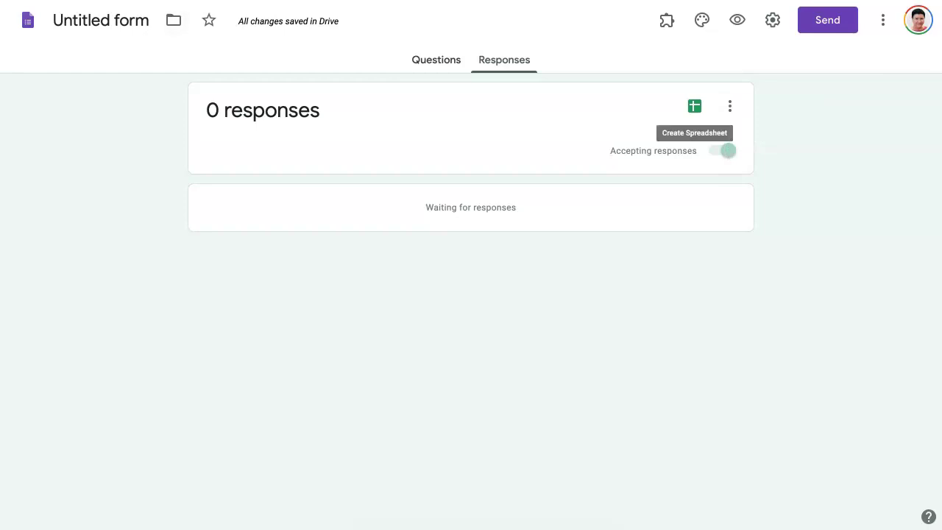
click(726, 150)
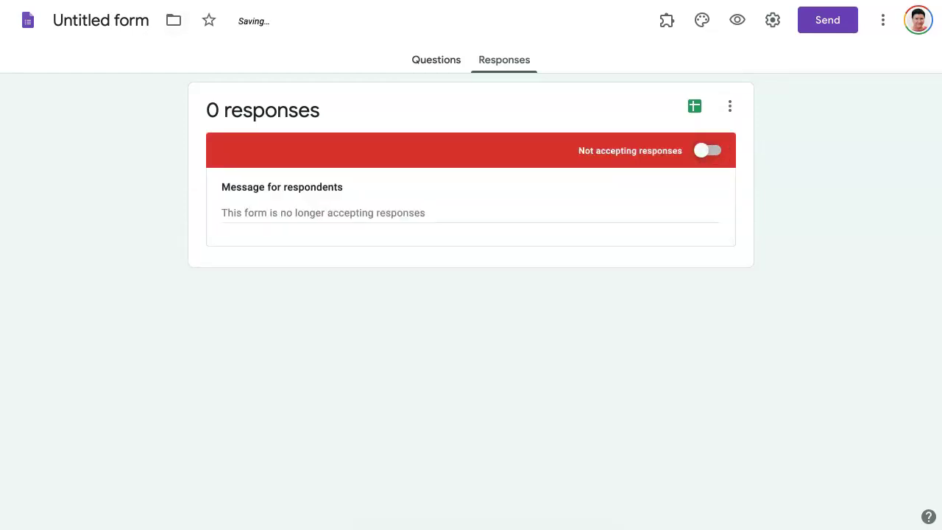
click(708, 151)
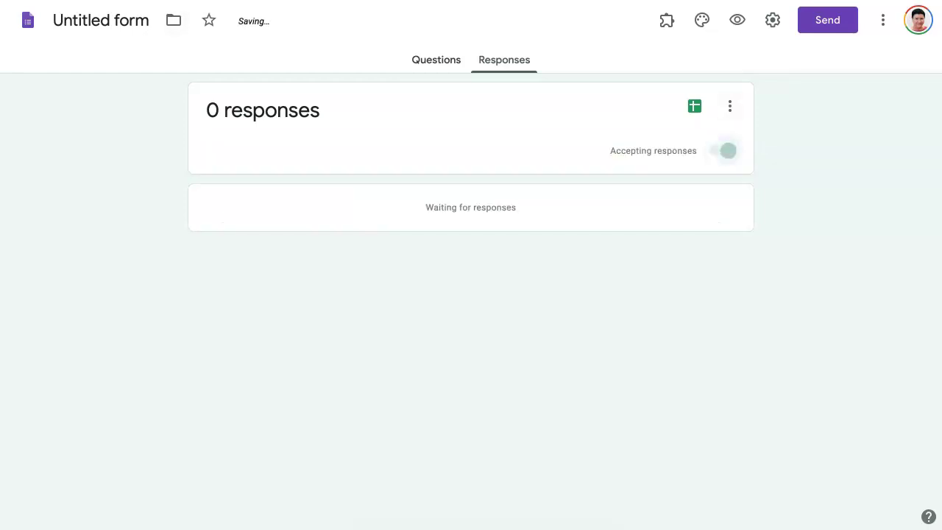
- Link the form to a new response spreadsheet named "Untitled form (Responses)" and enable email notifications for new responses
click(729, 106)
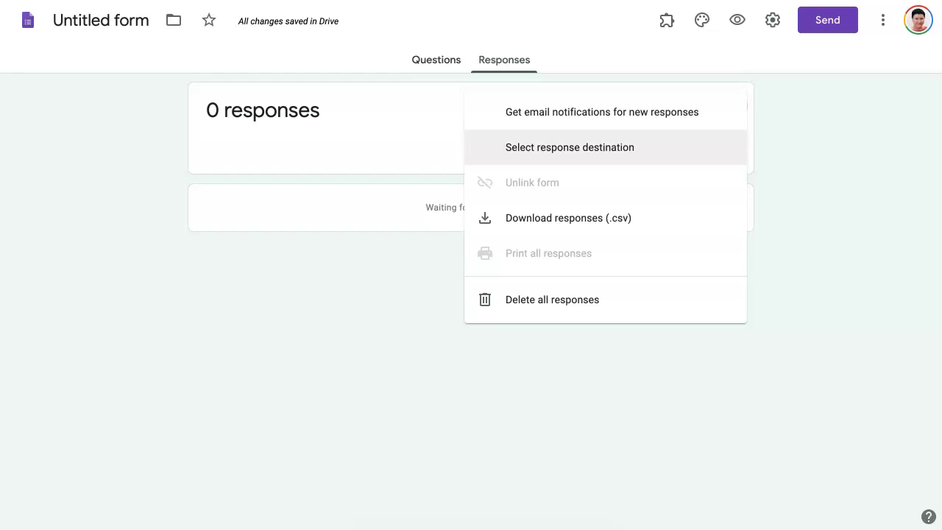
click(570, 148)
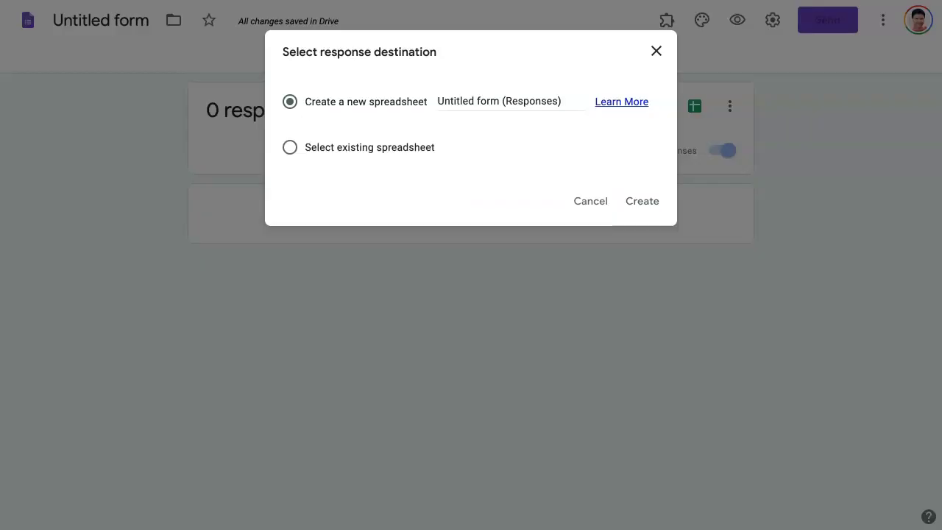
click(642, 201)
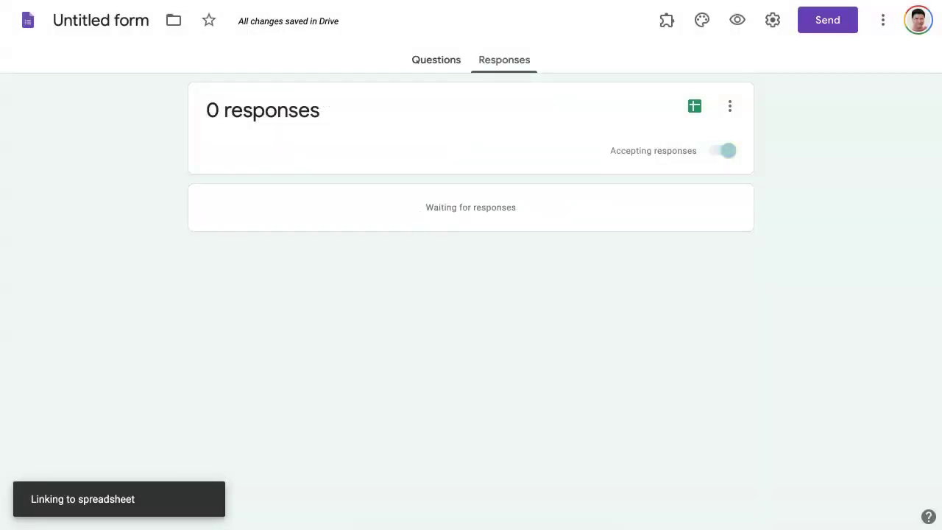
click(729, 106)
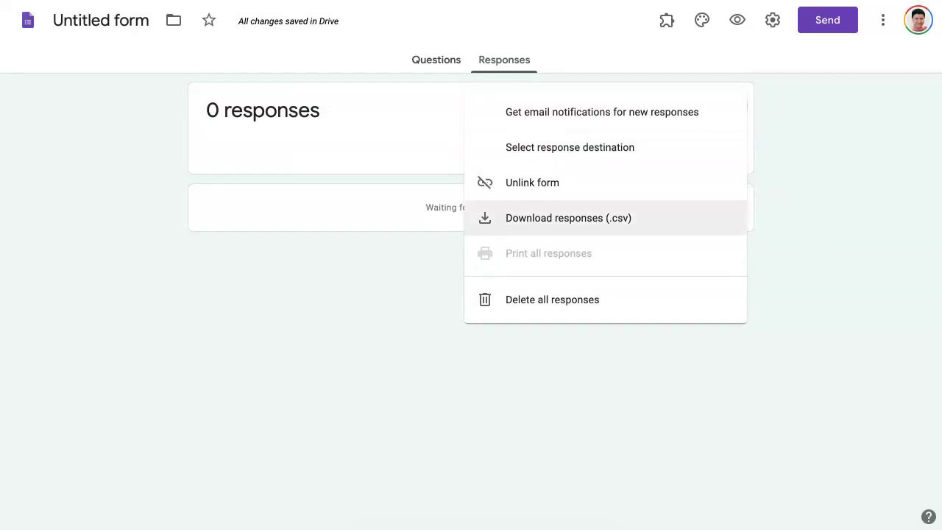
click(602, 112)
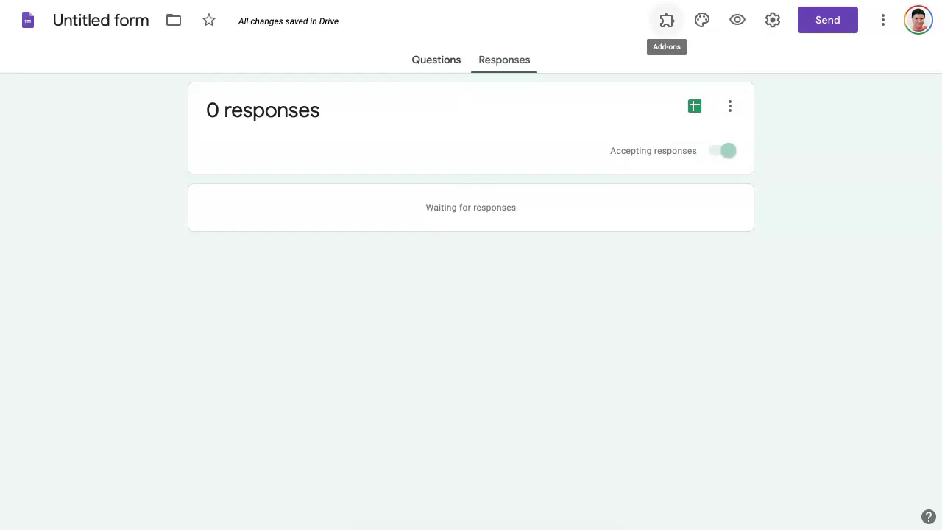
- Preview the form as a respondent, review it from header to end, and turn on "Send me a copy of my responses"
click(437, 59)
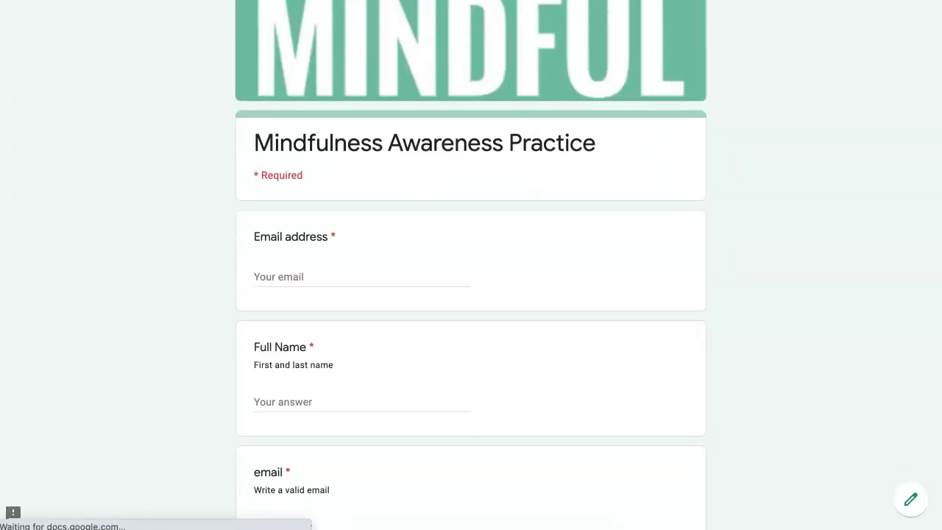
scroll(471, 265, up, 5)
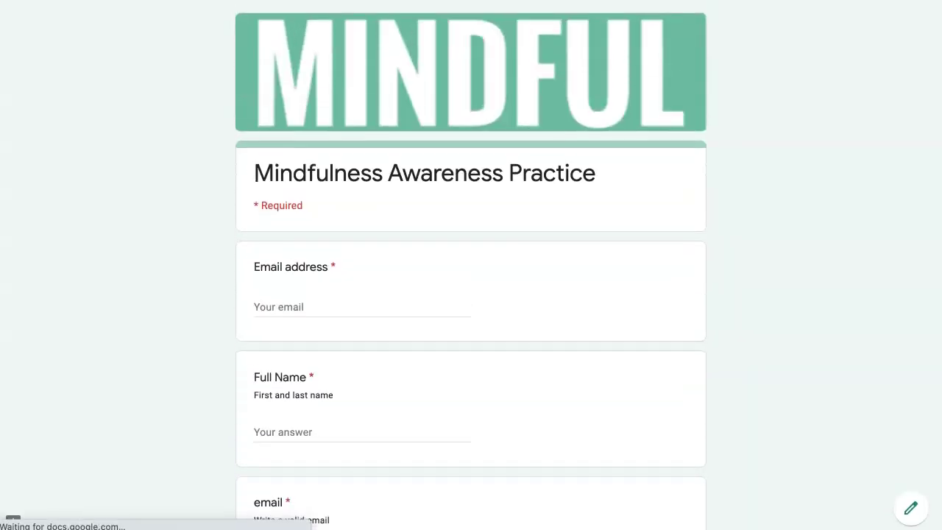
scroll(471, 265, down, 5)
scroll(471, 265, down, 2)
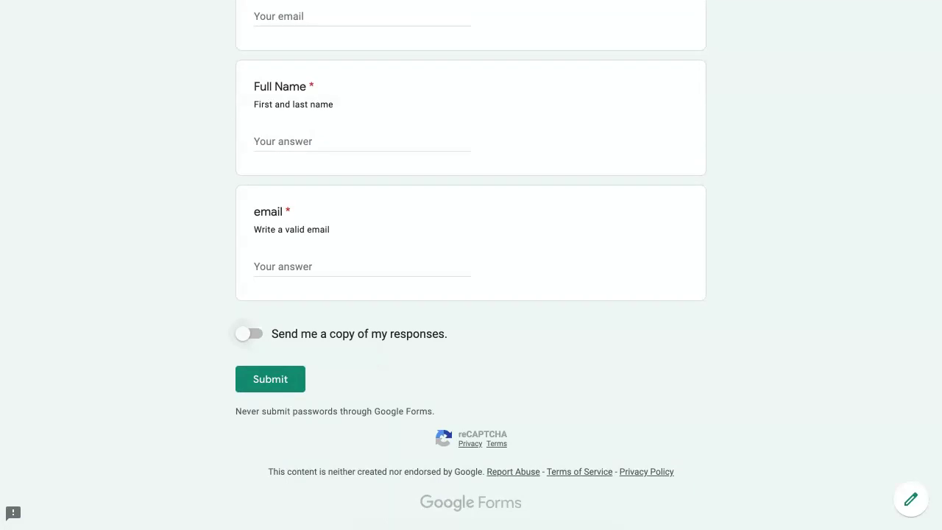
click(250, 334)
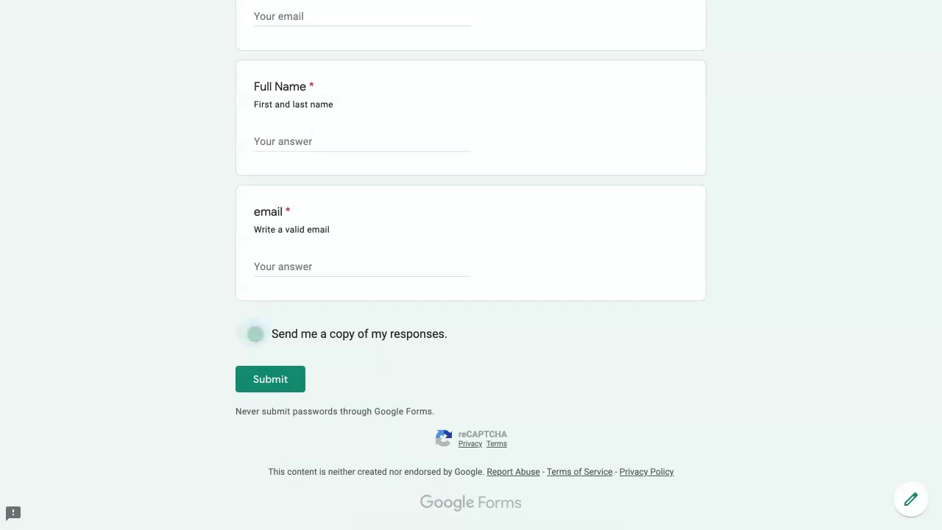
- Highlight the "Send me a copy of my responses." text in the preview, return to the form's header, and resume editing the form
triple_click(360, 333)
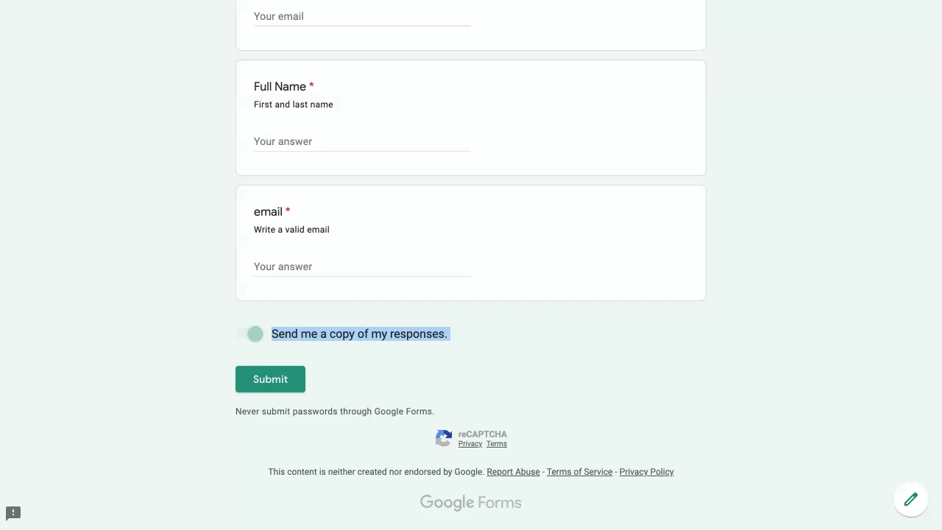
scroll(471, 265, up, 4)
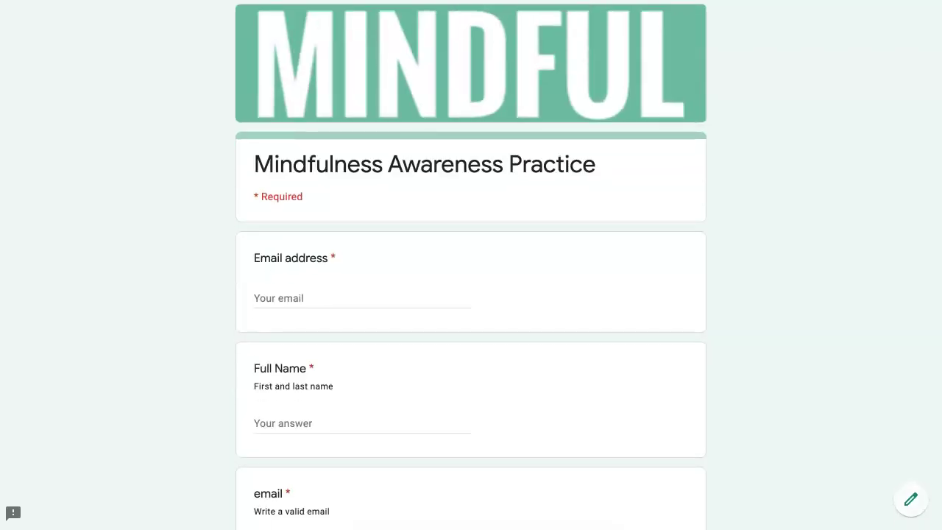
click(911, 499)
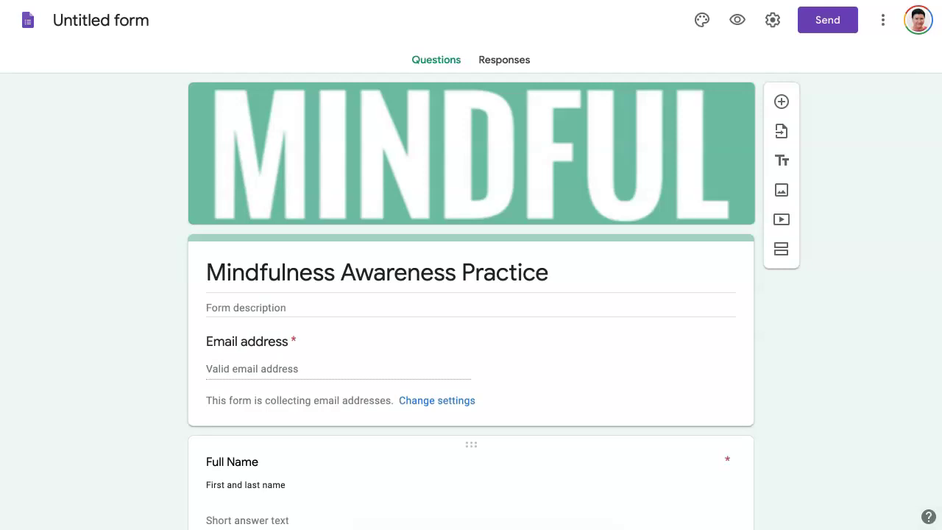
scroll(471, 295, down, 3)
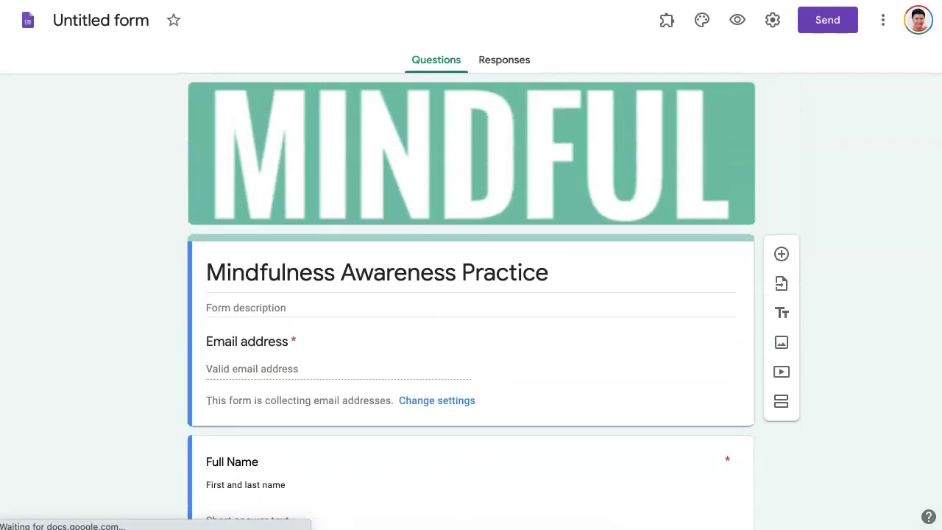
- Check the form's response options for notifications and response destination, and return to the questions
click(504, 60)
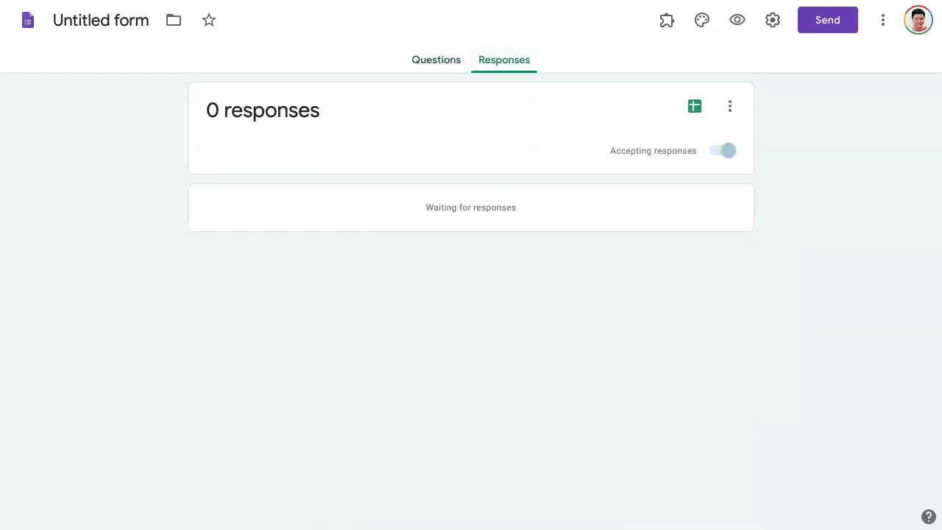
click(729, 106)
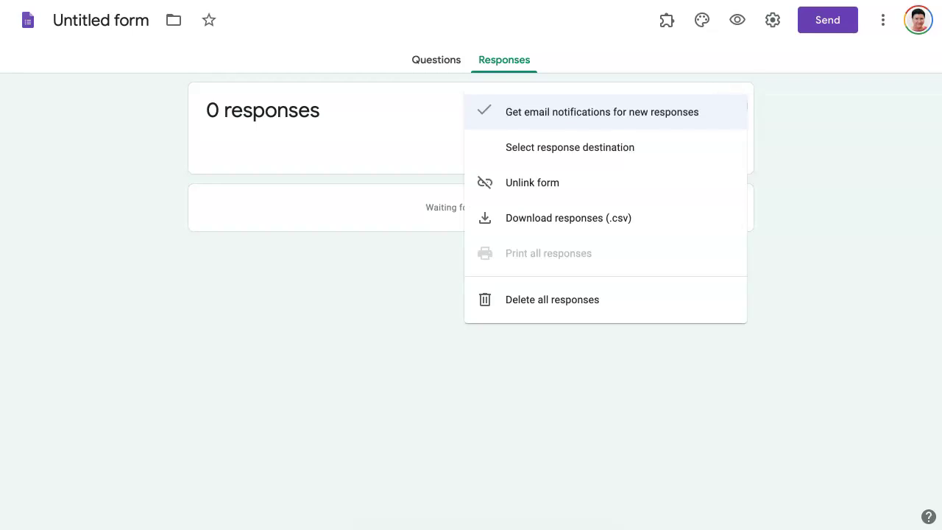
click(570, 147)
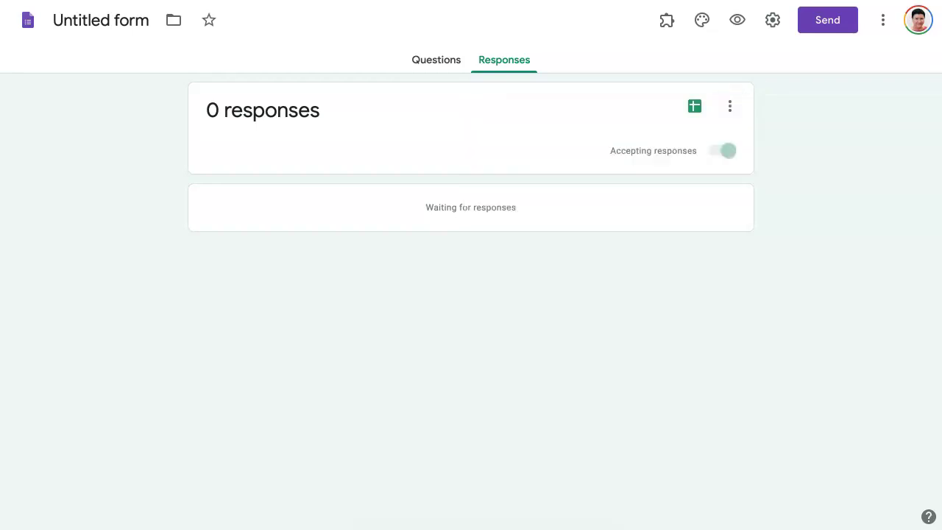
click(436, 60)
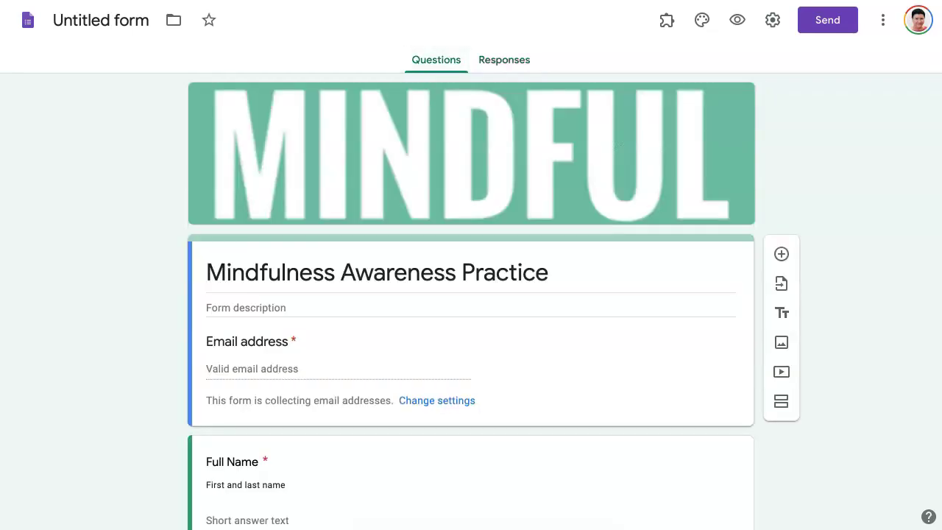
- Turn off response receipts in the form's general settings and save them
click(773, 20)
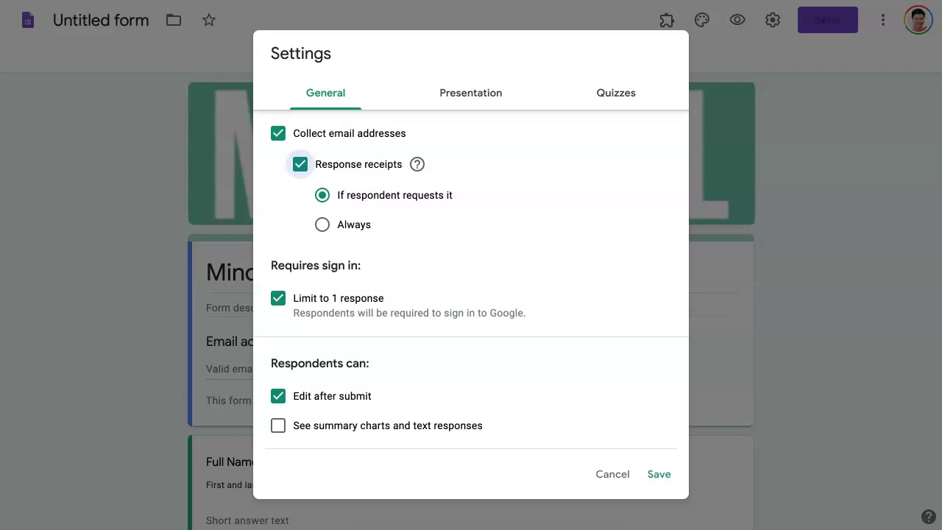
click(301, 164)
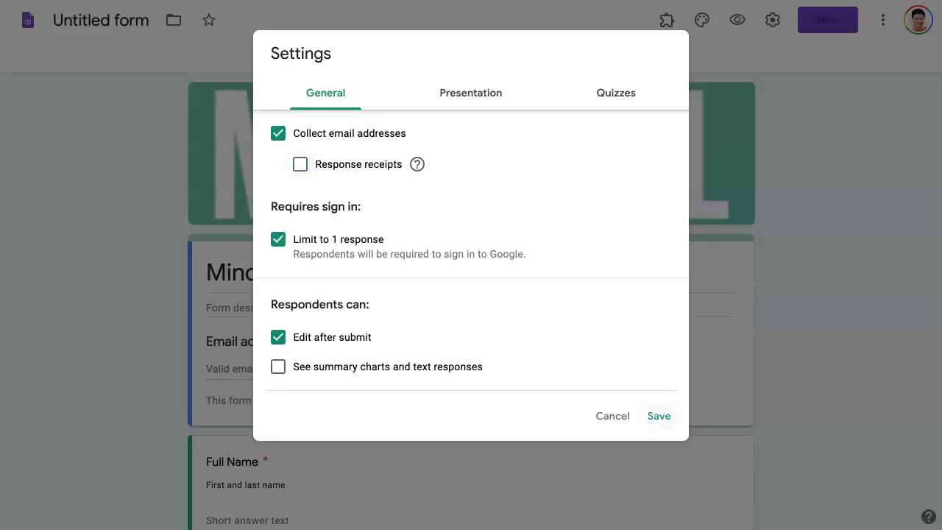
click(659, 416)
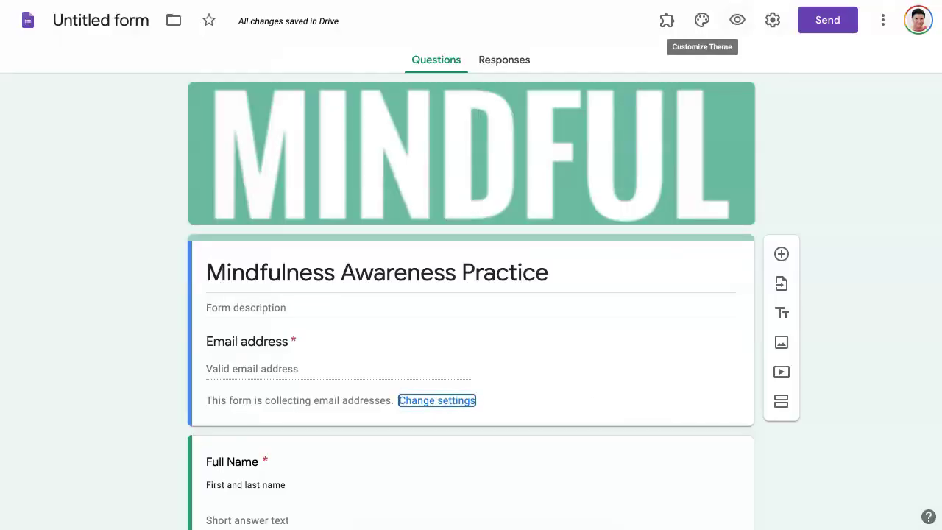
- Try a custom theme color and the light gray background, and remove the uploaded "MINDFUL" header image from the theme
click(701, 20)
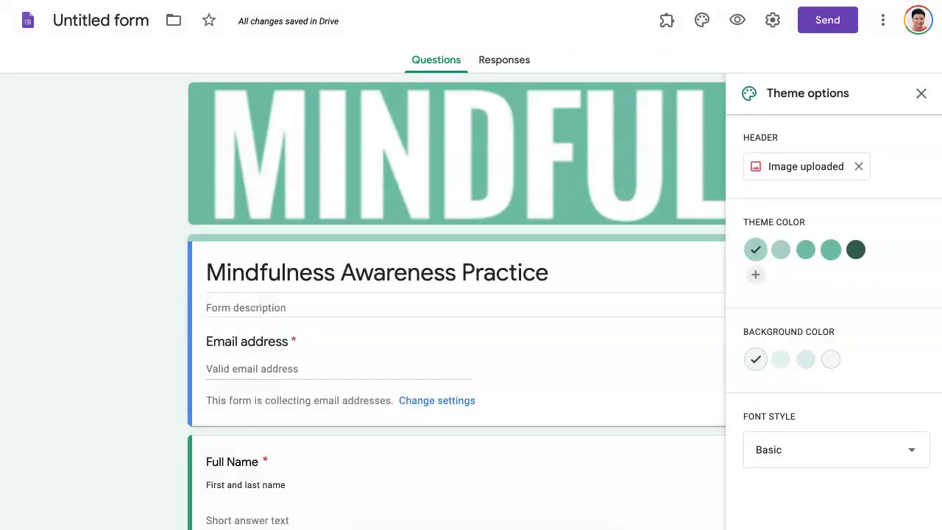
click(755, 275)
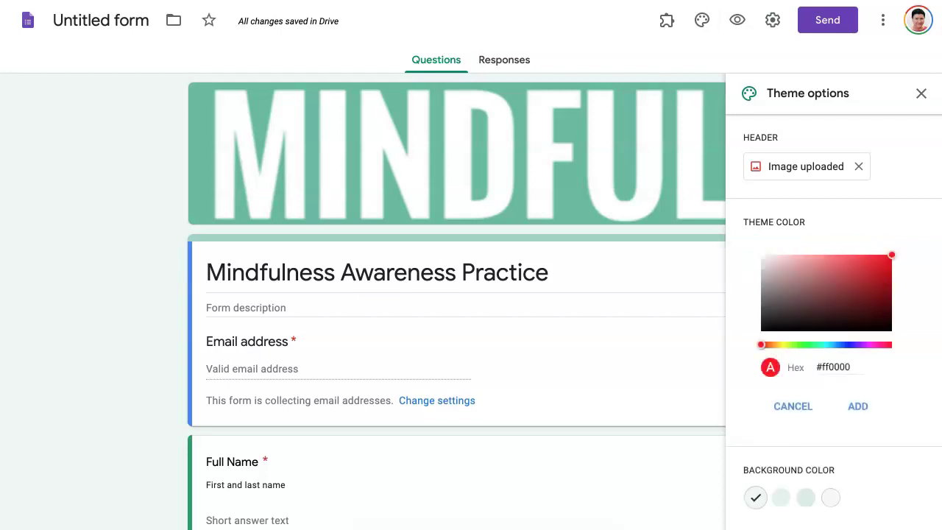
drag(851, 366, 829, 367)
click(830, 498)
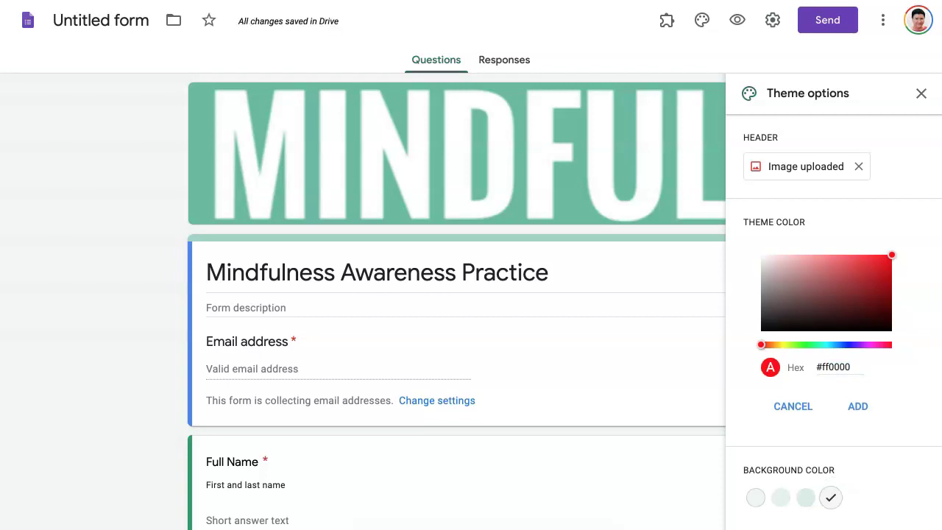
click(858, 166)
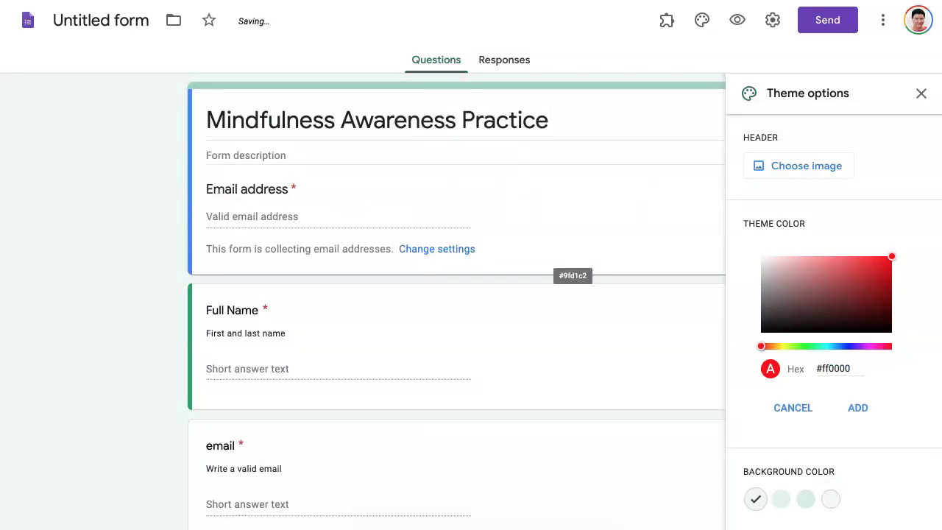
click(921, 94)
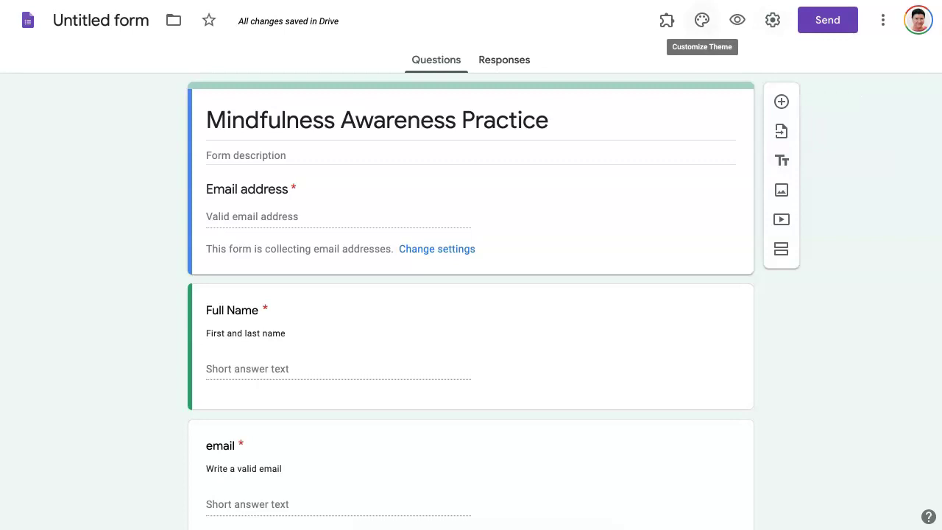
- Set the form's background color to light gray and look through the available font styles without changing the font
click(702, 20)
scroll(832, 295, down, 2)
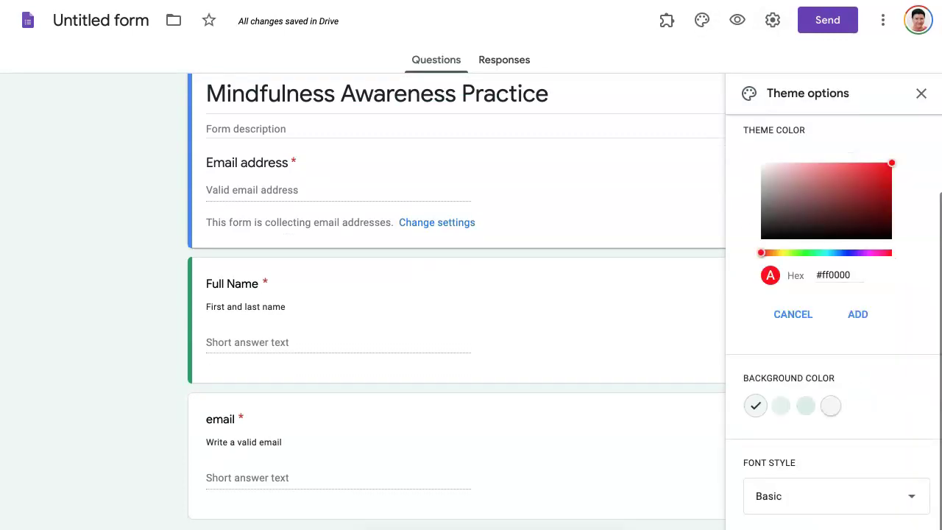
click(830, 406)
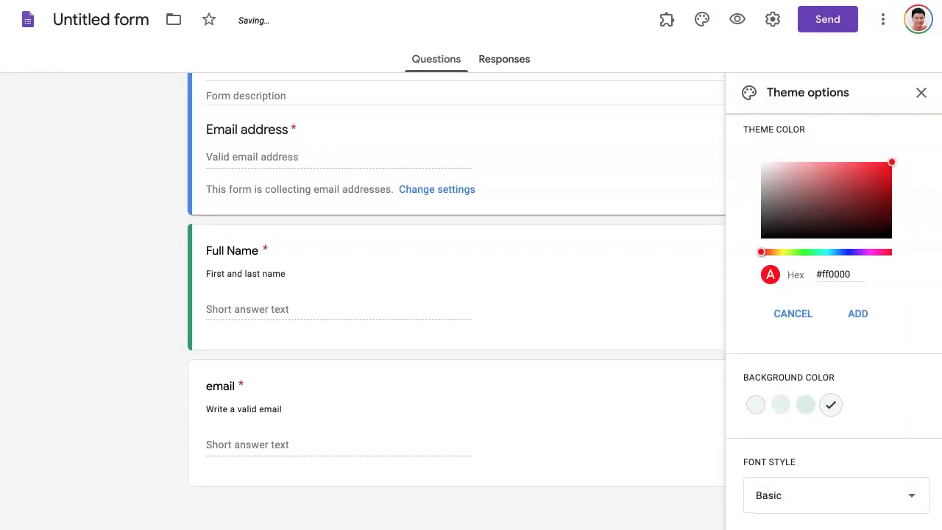
scroll(834, 322, up, 1)
click(837, 503)
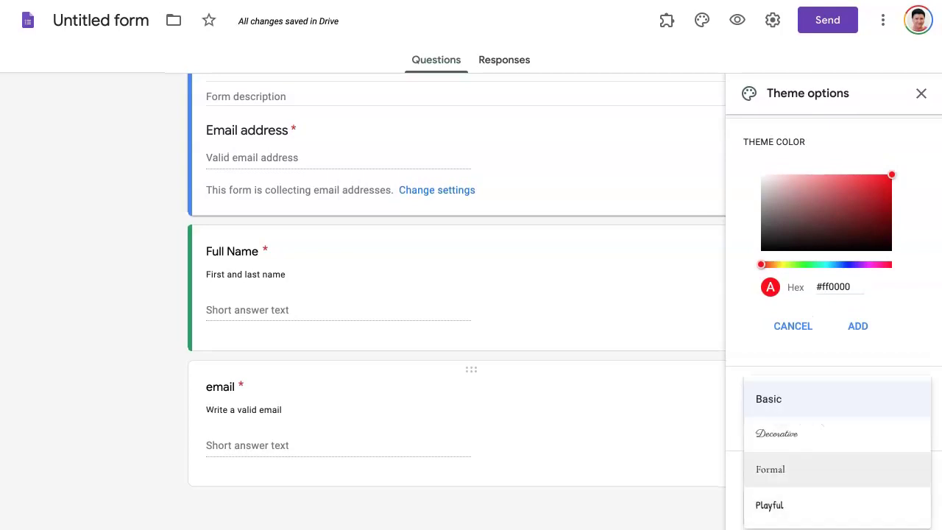
key(Escape)
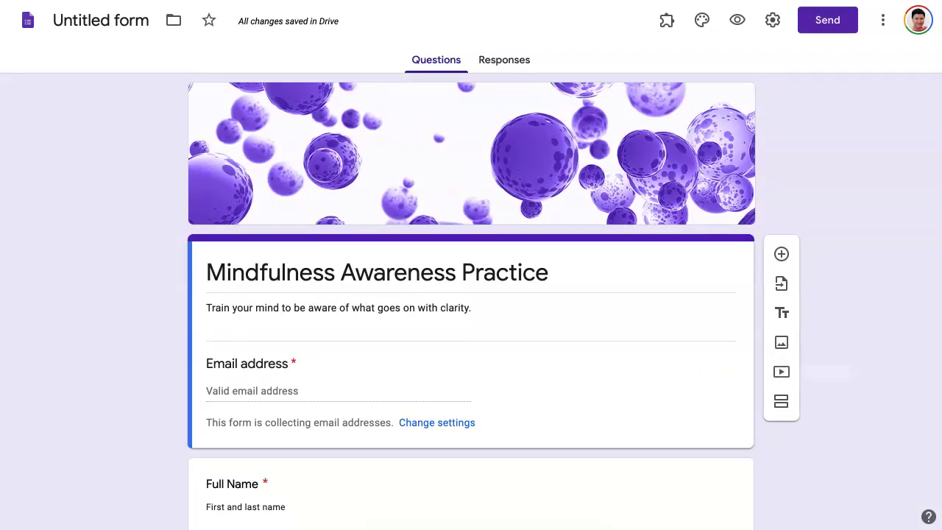
click(782, 371)
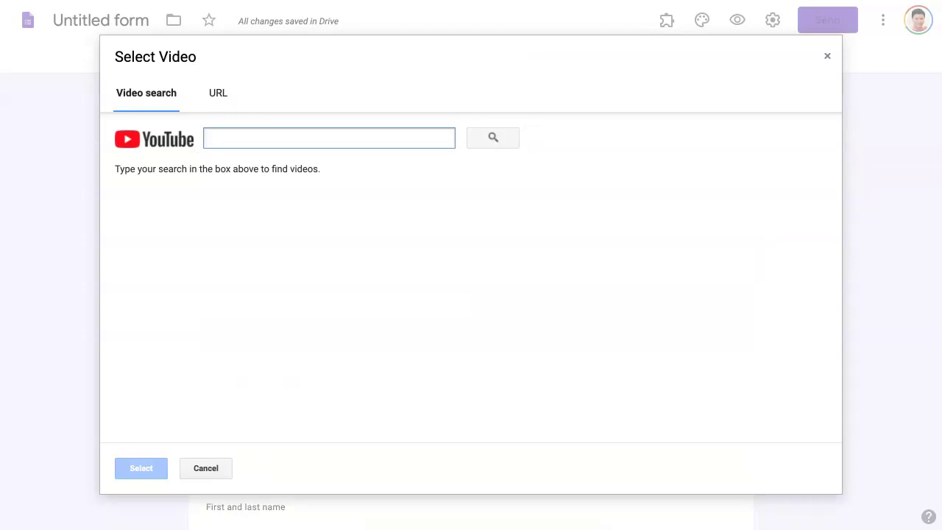
text(https://youtu.be/3LNHUwVXUU4)
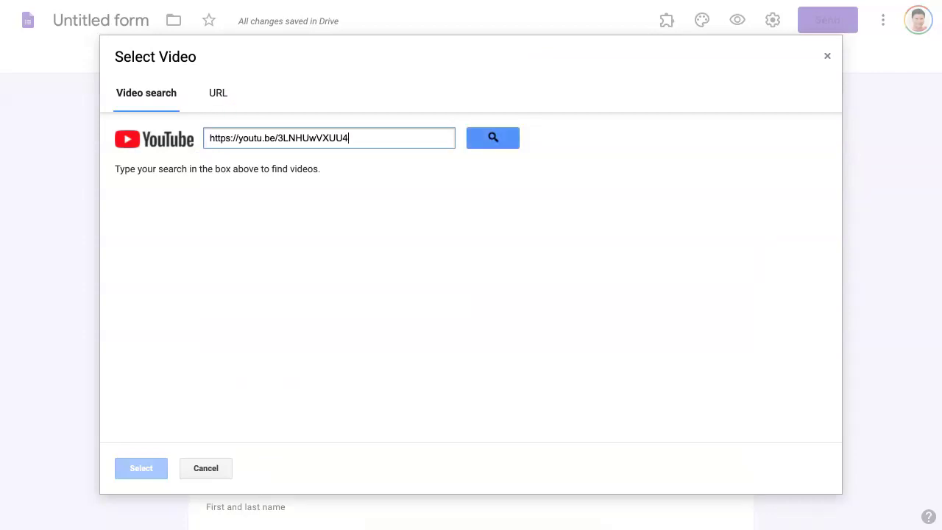
click(492, 137)
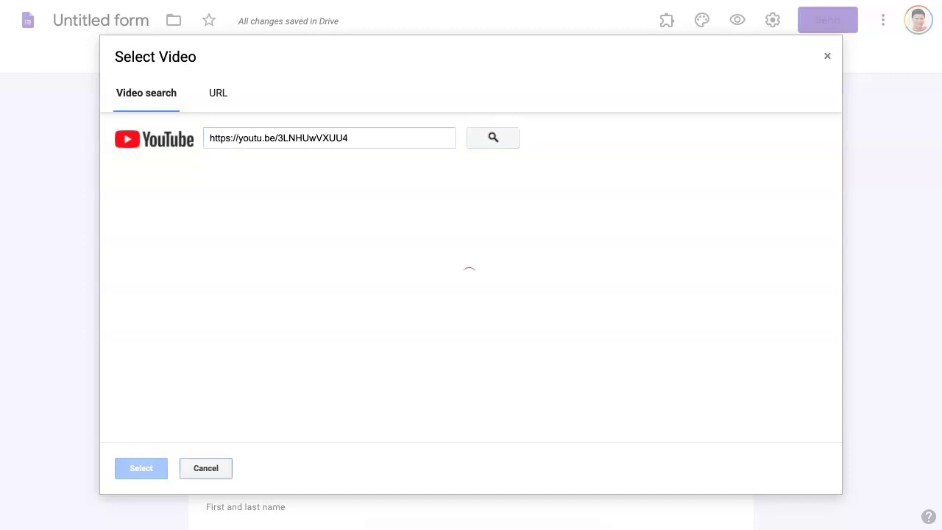
click(470, 206)
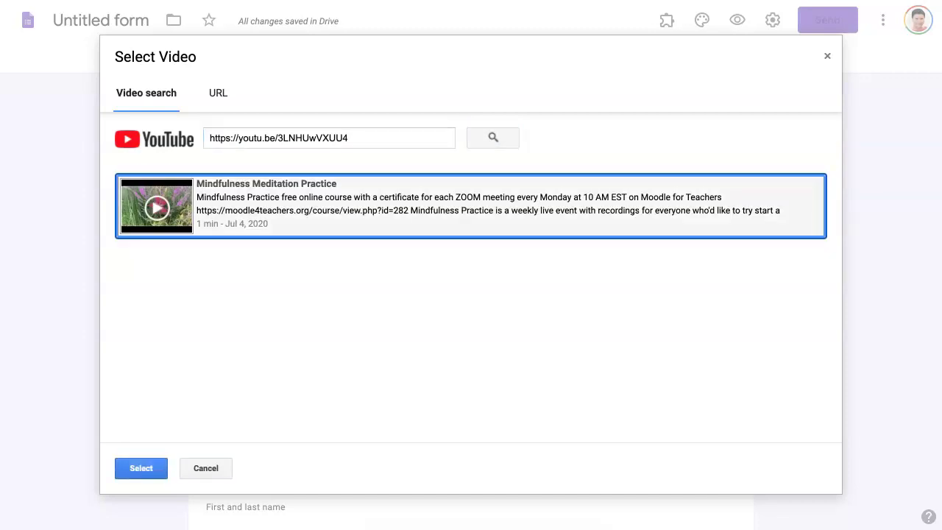
click(141, 468)
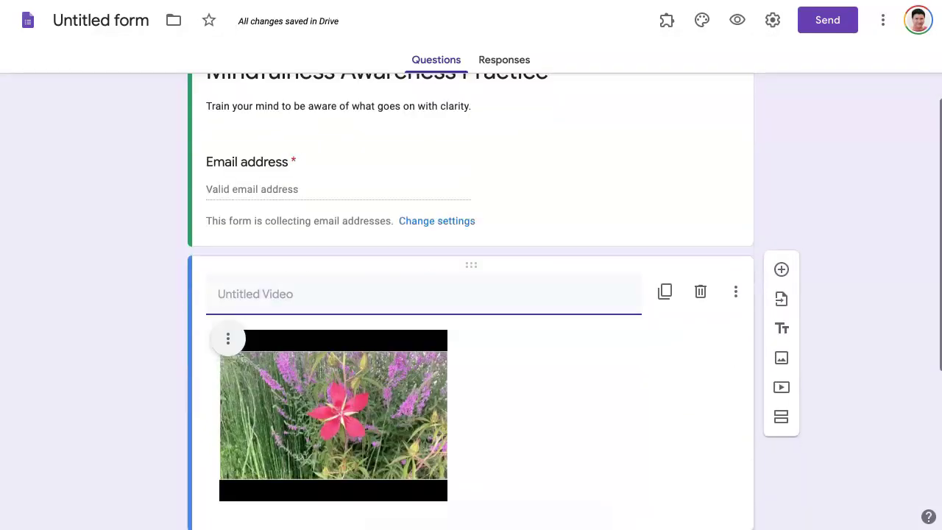
- Delete the untitled video item from the form
scroll(471, 302, up, 2)
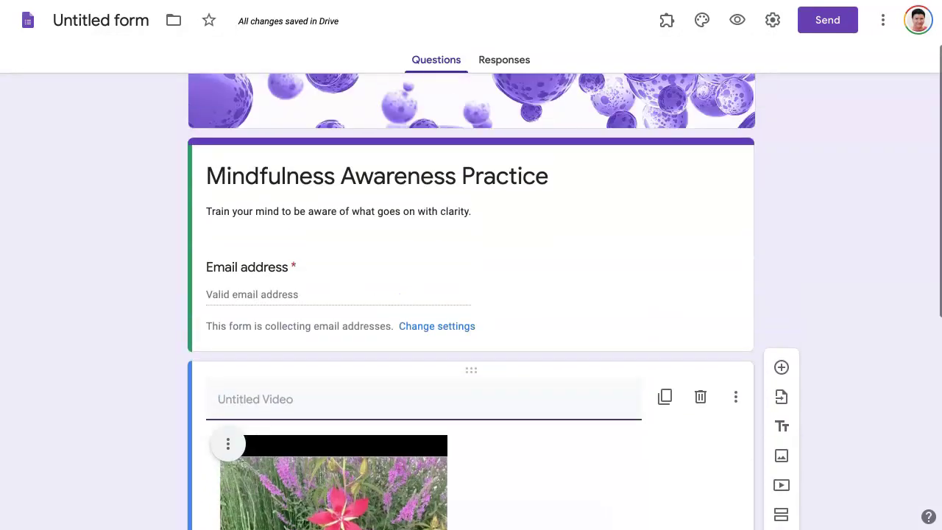
scroll(471, 295, down, 3)
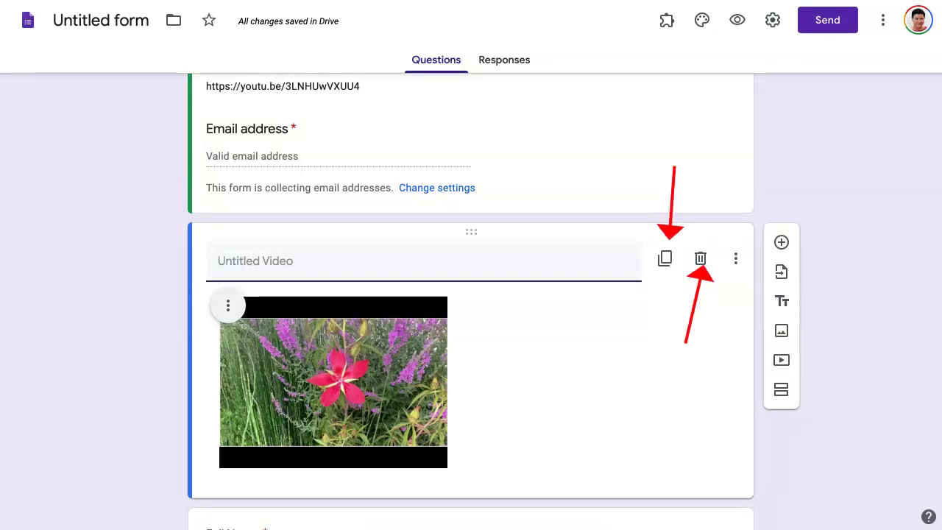
click(700, 259)
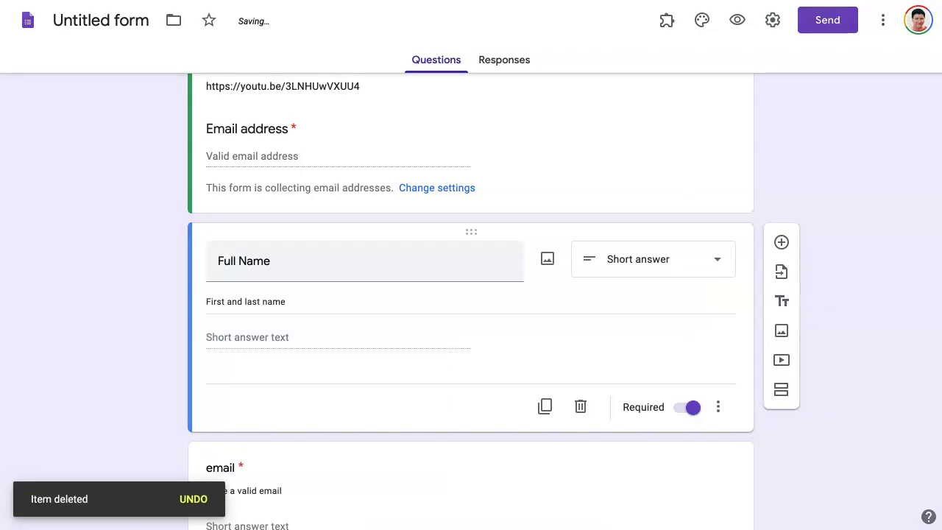
- Preview the form as a respondent and check the required questions by leaving email and Full Name unanswered
scroll(471, 301, up, 3)
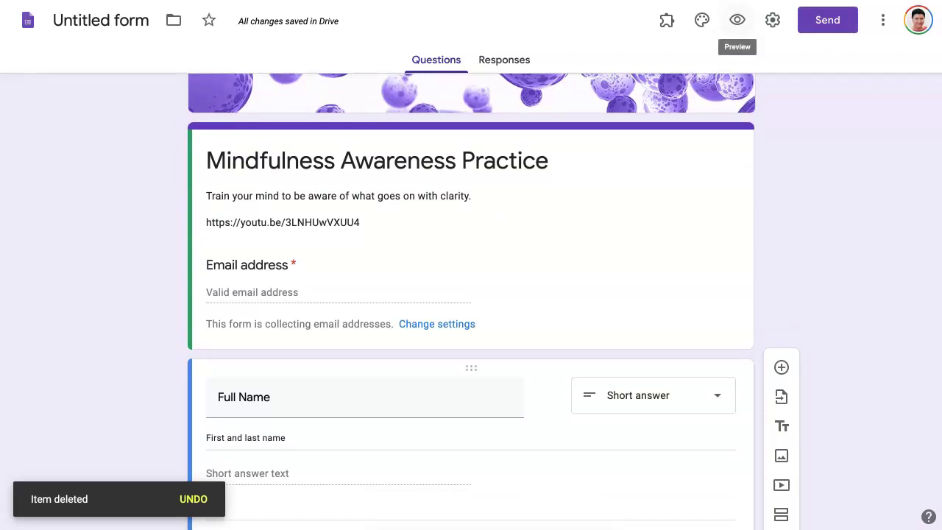
click(737, 20)
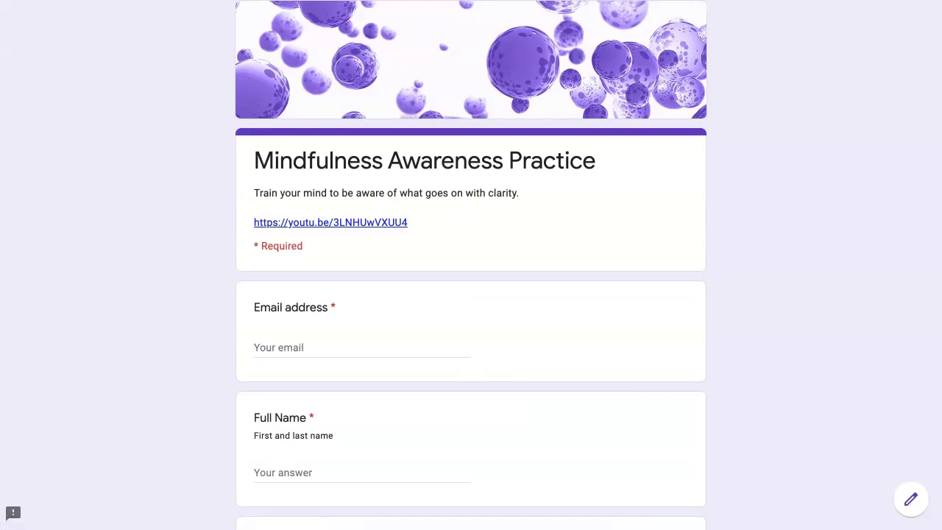
scroll(330, 222, down, 4)
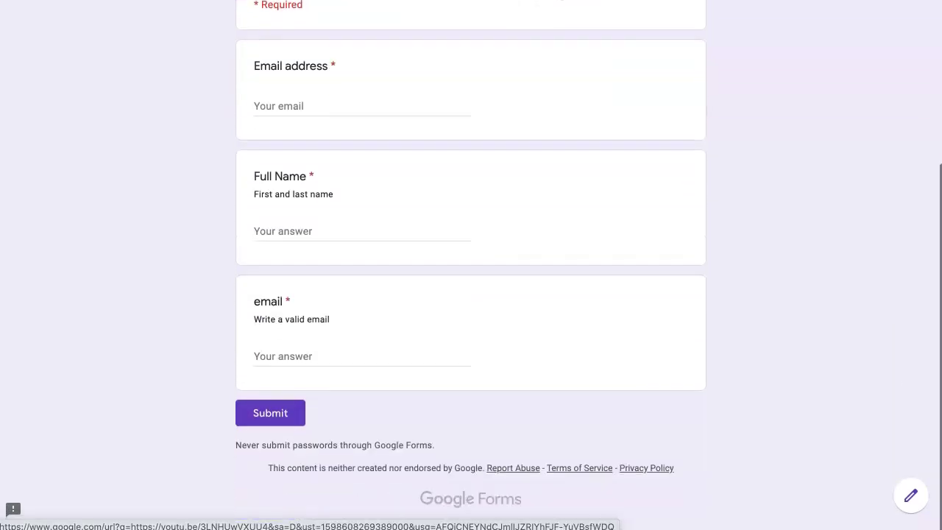
click(282, 360)
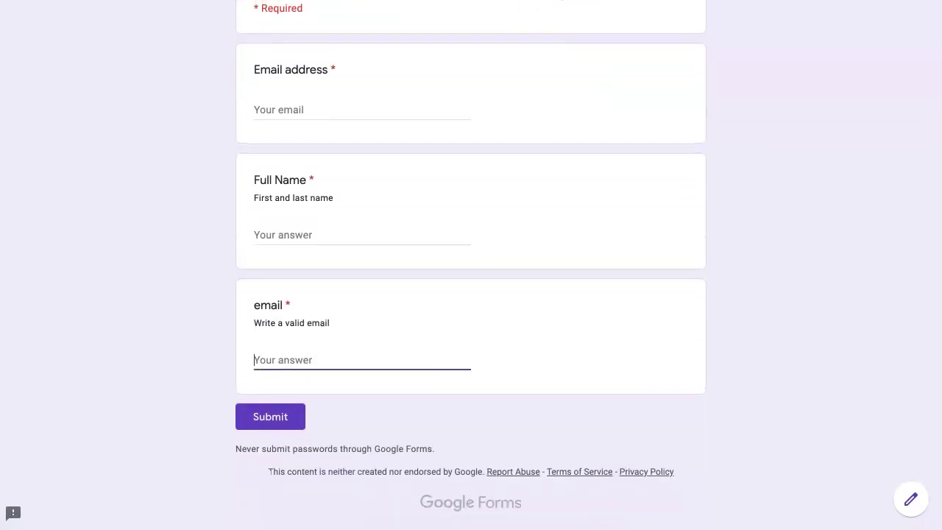
key(shift+Tab)
scroll(471, 265, up, 1)
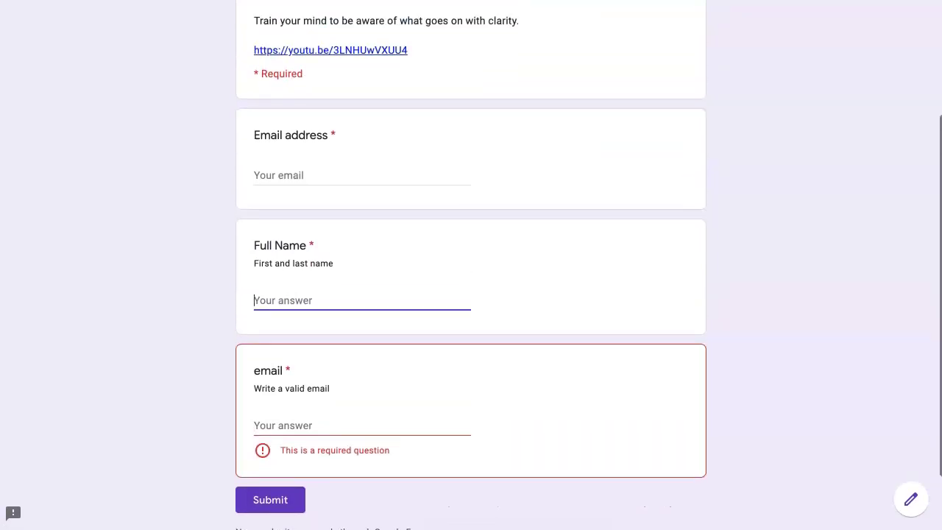
key(shift+Tab)
scroll(471, 265, down, 2)
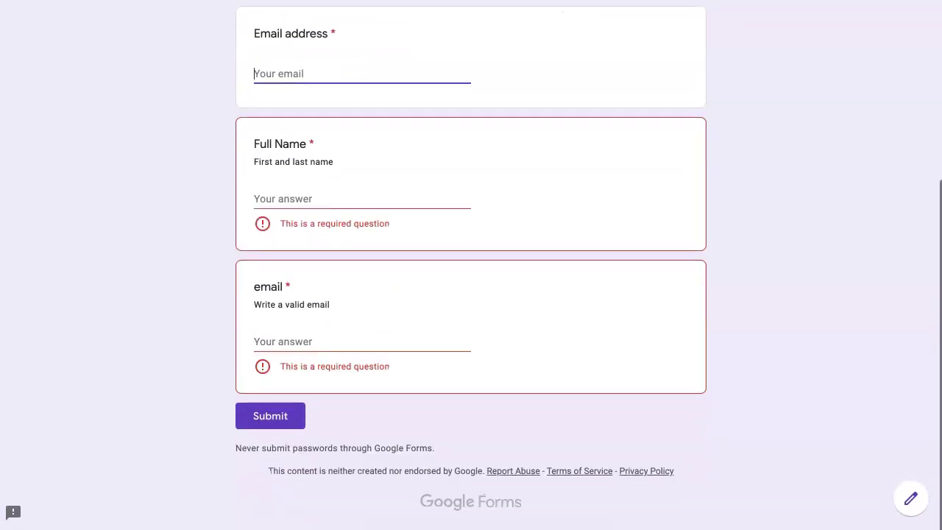